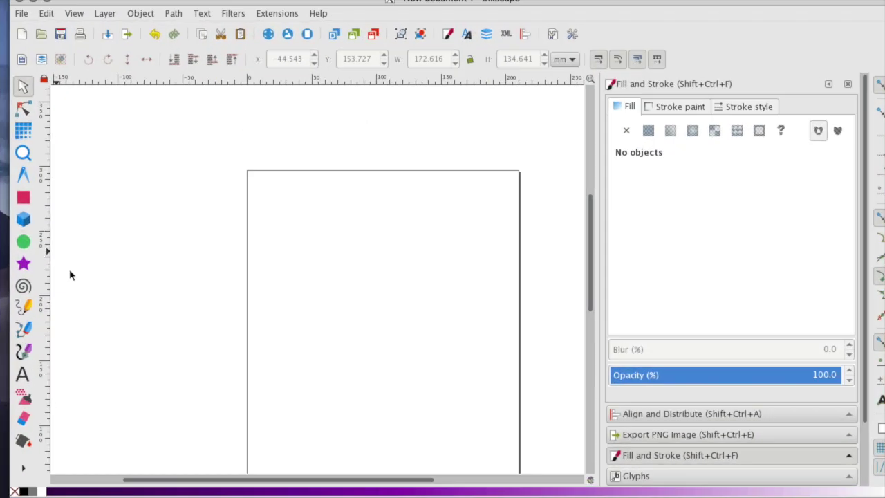
# Hide the page border in the document properties.
pyautogui.click(29, 334)
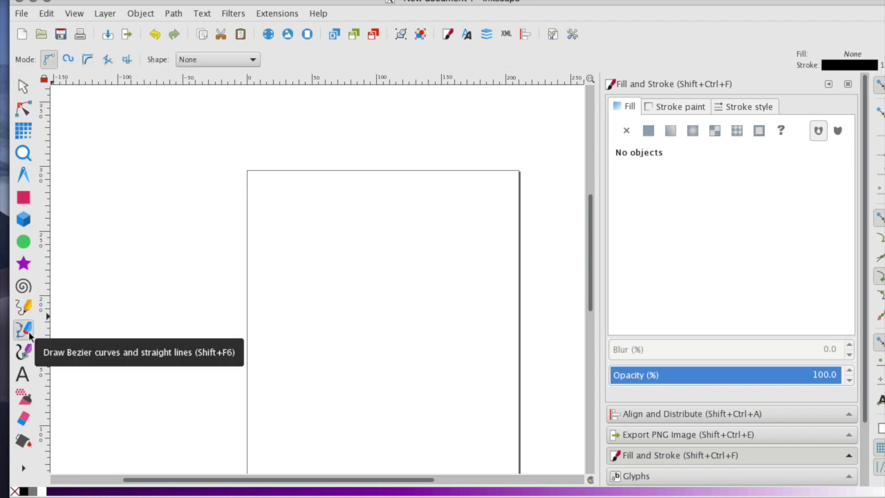
pyautogui.click(21, 13)
pyautogui.click(69, 242)
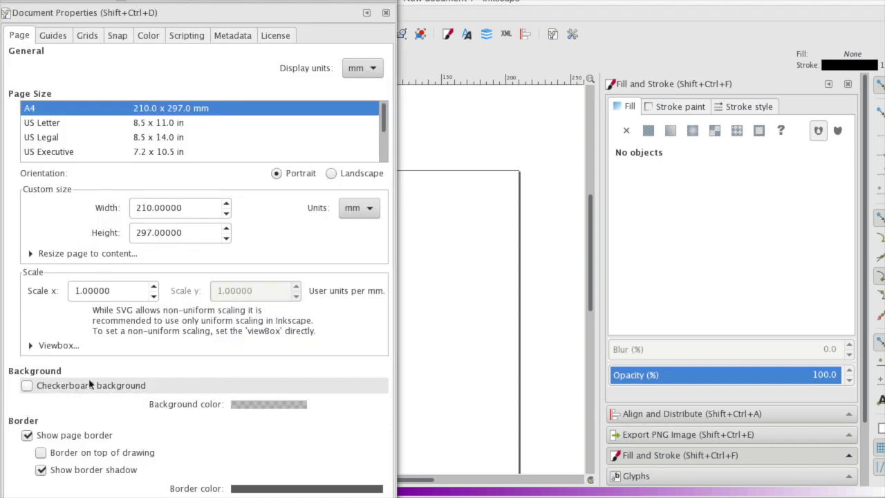
pyautogui.click(27, 434)
pyautogui.click(14, 5)
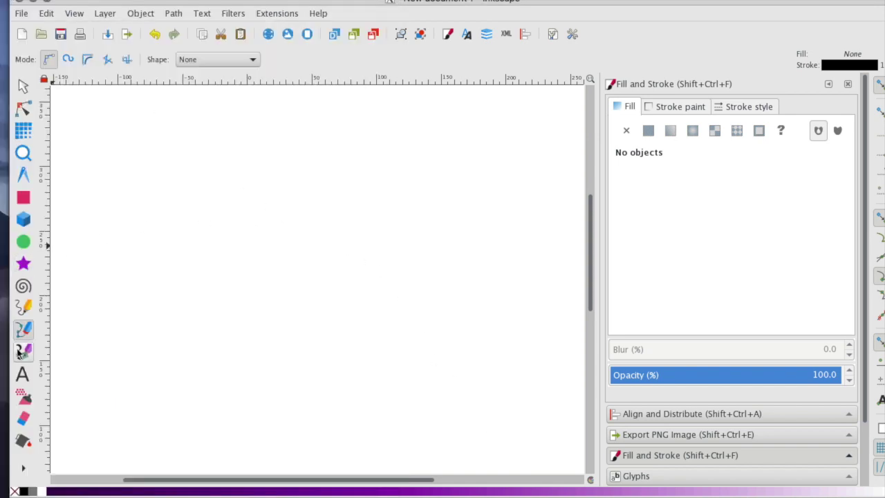
# Draw a closed triangle from straight segments with the Bezier tool, with its apex above a slightly slanted base.
pyautogui.click(277, 178)
pyautogui.click(221, 253)
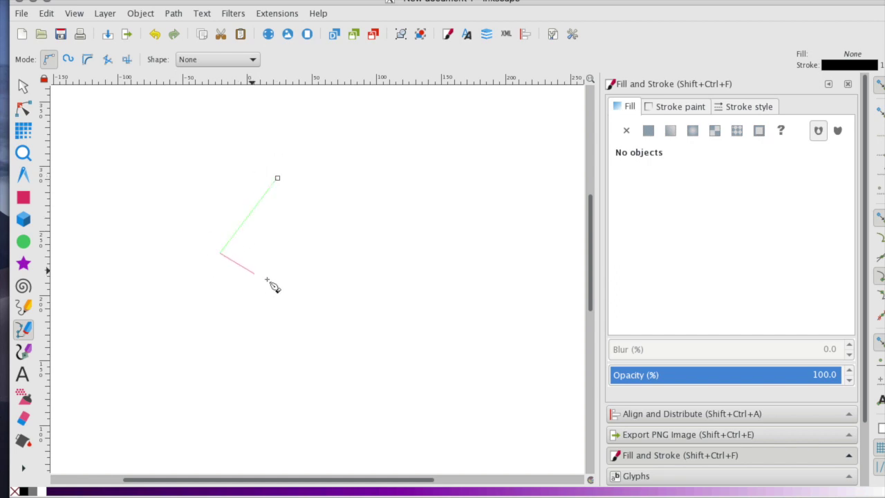
pyautogui.click(330, 275)
pyautogui.click(277, 178)
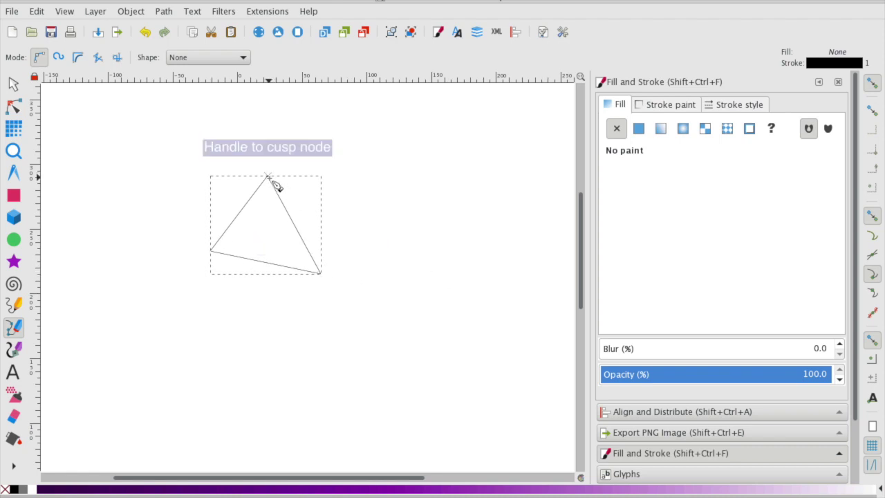
# Draw a second triangle sharing the first one's right edge, snapping its corners to the existing cusp nodes.
pyautogui.press('Escape')
pyautogui.click(321, 274)
pyautogui.click(267, 176)
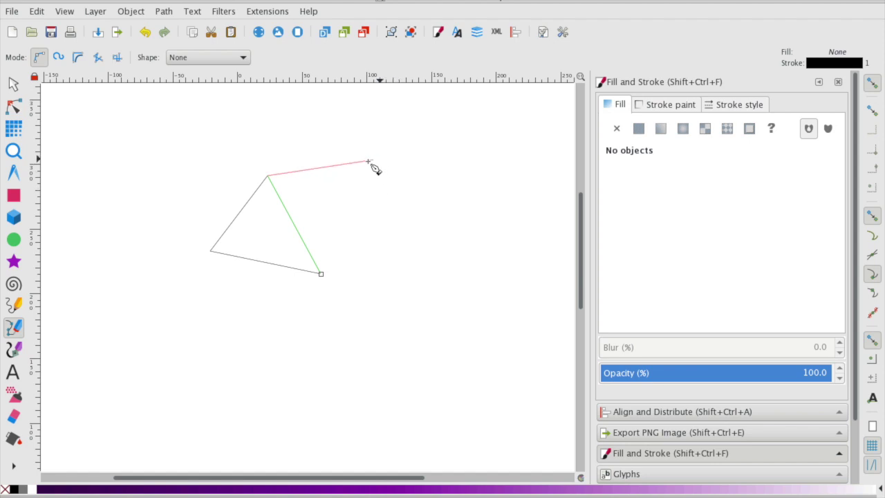
pyautogui.click(375, 155)
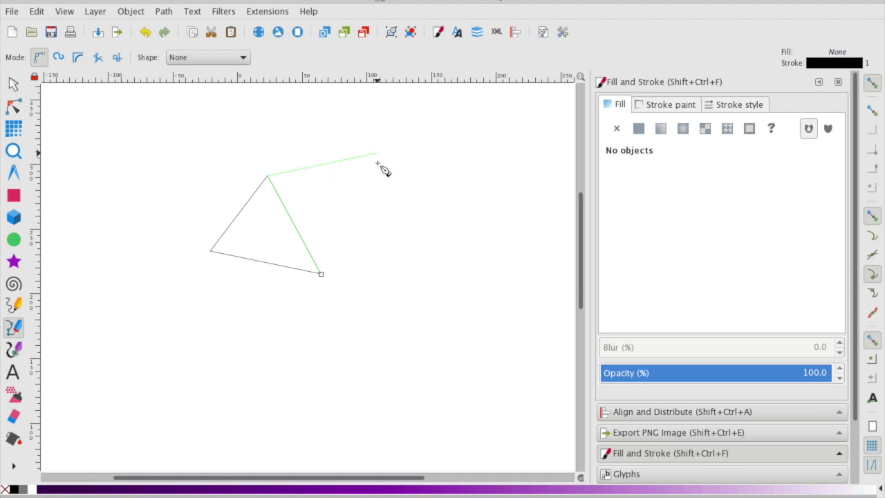
pyautogui.click(321, 275)
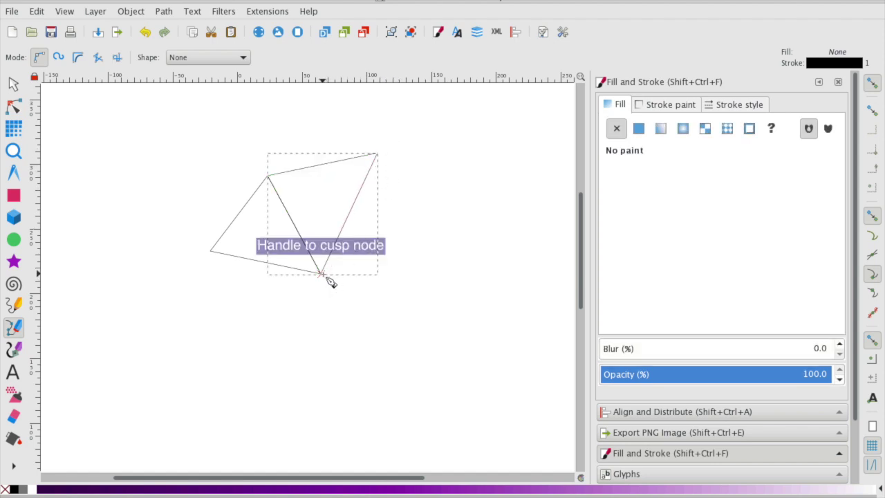
# Add two adjoining triangles on the right side of the mesh, each meeting at the shared central node.
pyautogui.click(321, 274)
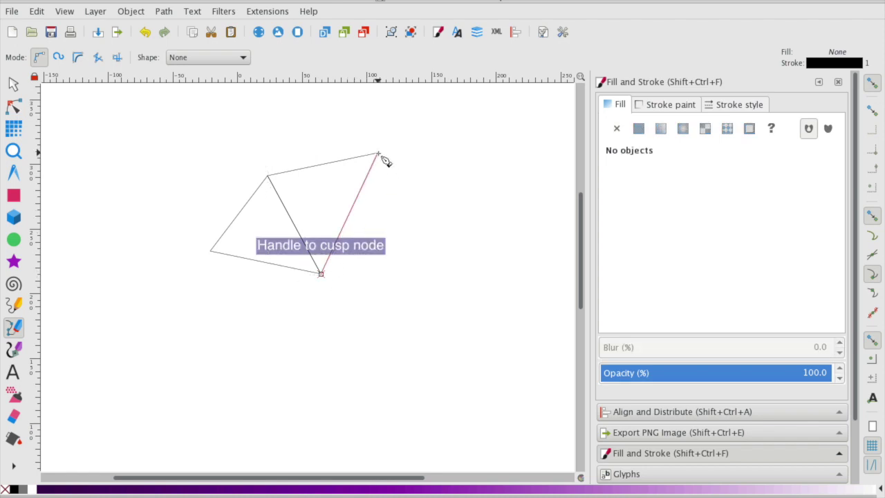
pyautogui.click(378, 154)
pyautogui.click(442, 289)
pyautogui.click(321, 274)
pyautogui.click(442, 289)
pyautogui.click(374, 347)
pyautogui.click(321, 274)
# Close the fan around the central node with three adjoining triangles along its lower and left sides.
pyautogui.click(321, 273)
pyautogui.click(375, 347)
pyautogui.click(332, 418)
pyautogui.click(320, 274)
pyautogui.click(331, 419)
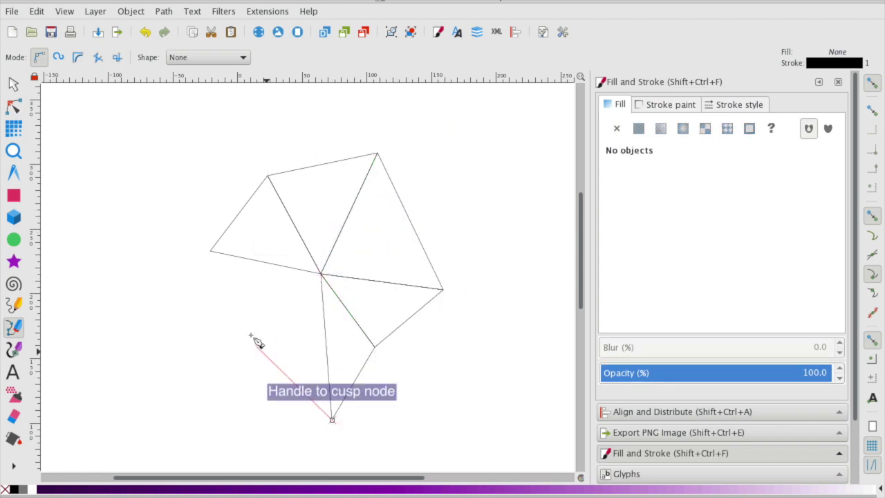
pyautogui.click(181, 359)
pyautogui.click(321, 274)
pyautogui.click(210, 251)
pyautogui.click(181, 360)
pyautogui.scroll(-4, 188, 304)
pyautogui.scroll(4, 181, 233)
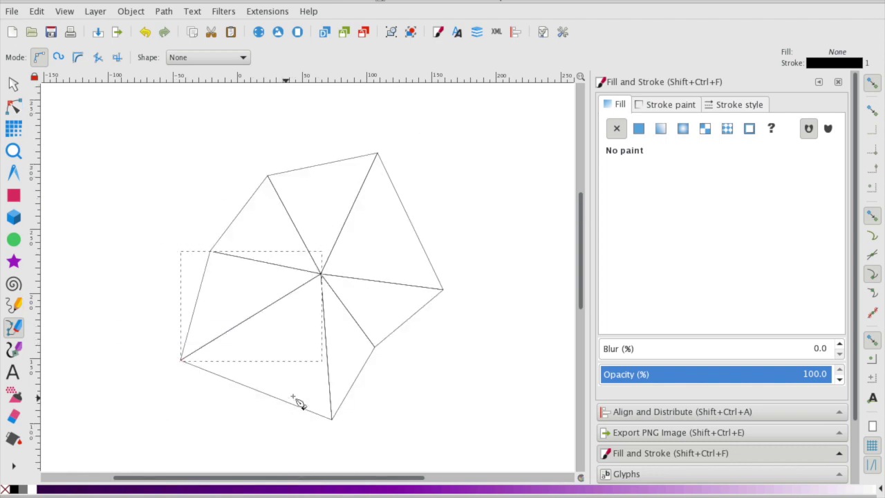
pyautogui.scroll(3, 353, 345)
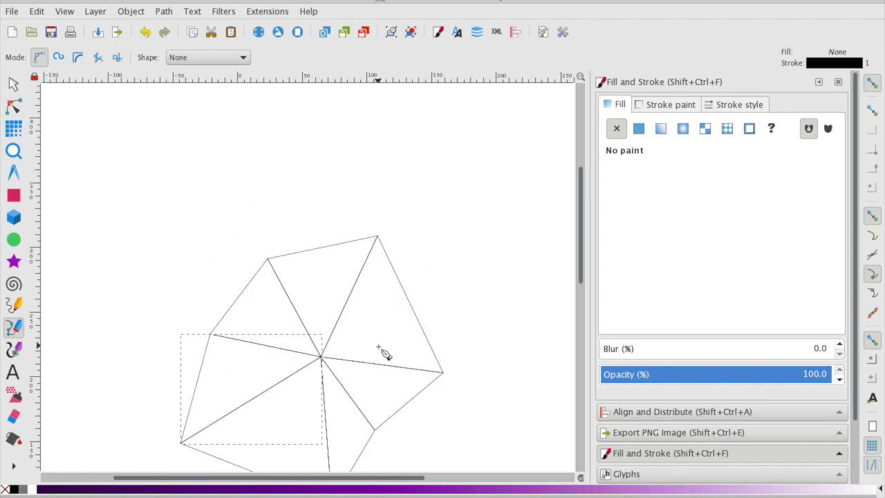
pyautogui.scroll(-4, 382, 352)
pyautogui.scroll(-2, 366, 352)
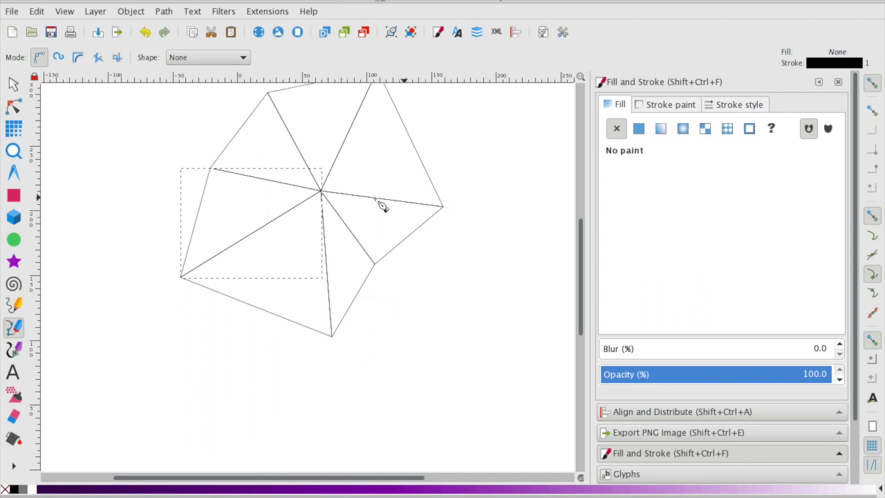
pyautogui.scroll(2, 302, 266)
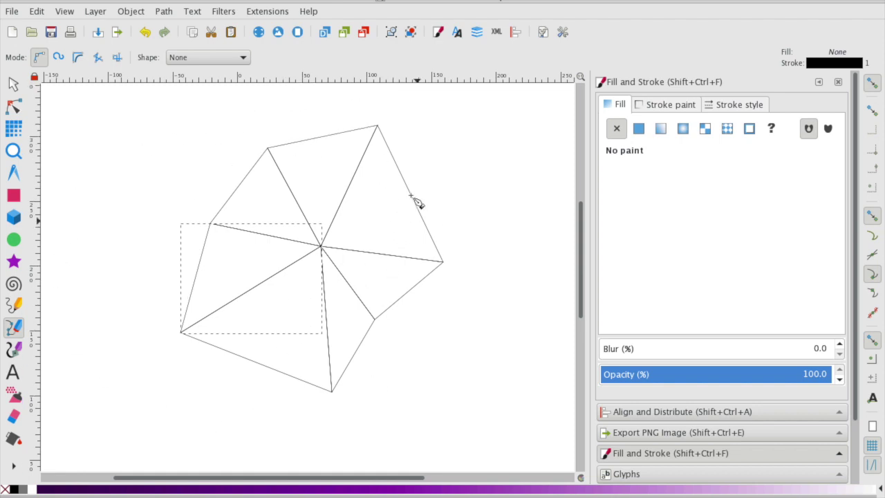
pyautogui.scroll(-1, 397, 323)
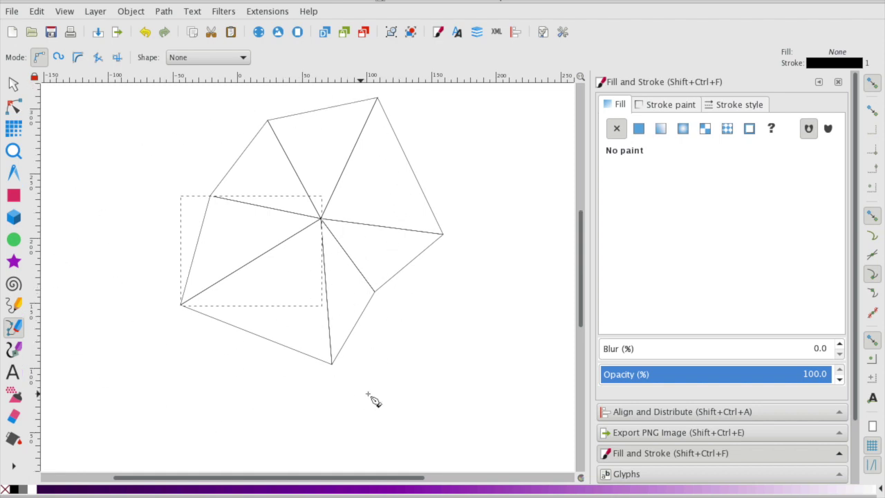
# Extend the mesh at its lower right with two triangles meeting at a new outer point.
pyautogui.click(331, 364)
pyautogui.click(491, 381)
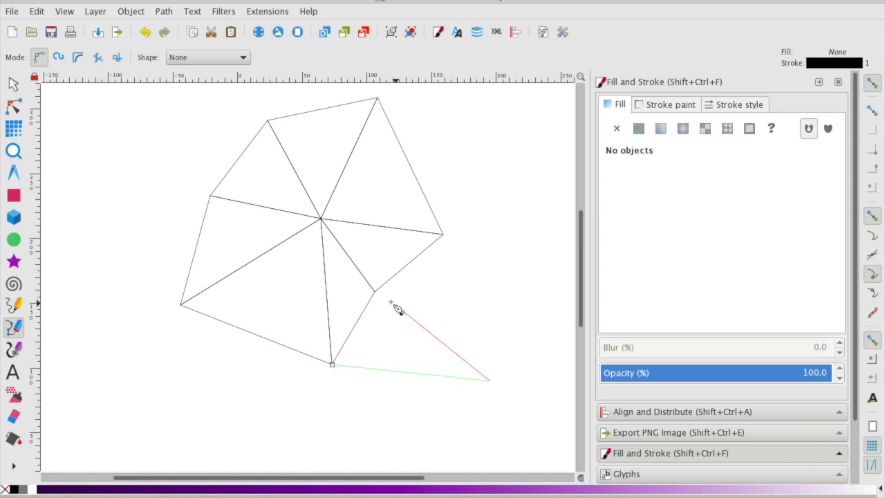
pyautogui.moveTo(375, 292); pyautogui.dragTo(482, 360)
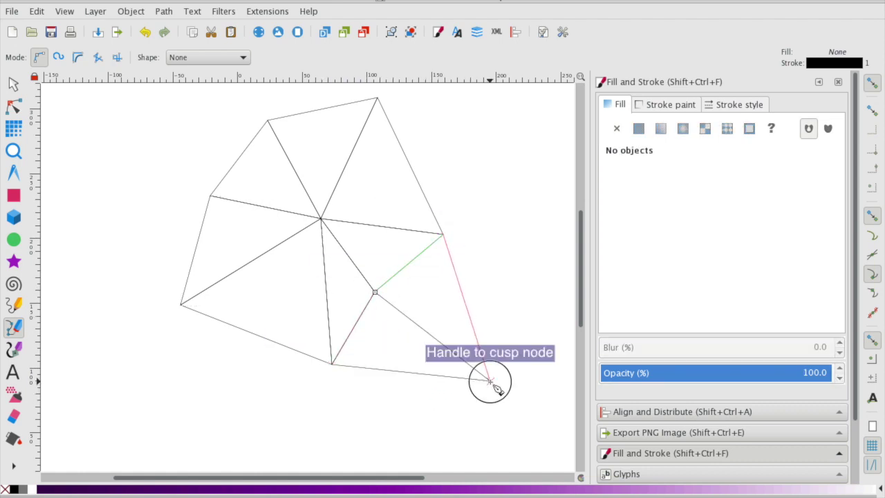
pyautogui.click(490, 381)
pyautogui.click(375, 292)
# Extend the mesh downward with adjoining triangles built from the fan's lowest node.
pyautogui.click(332, 364)
pyautogui.click(247, 431)
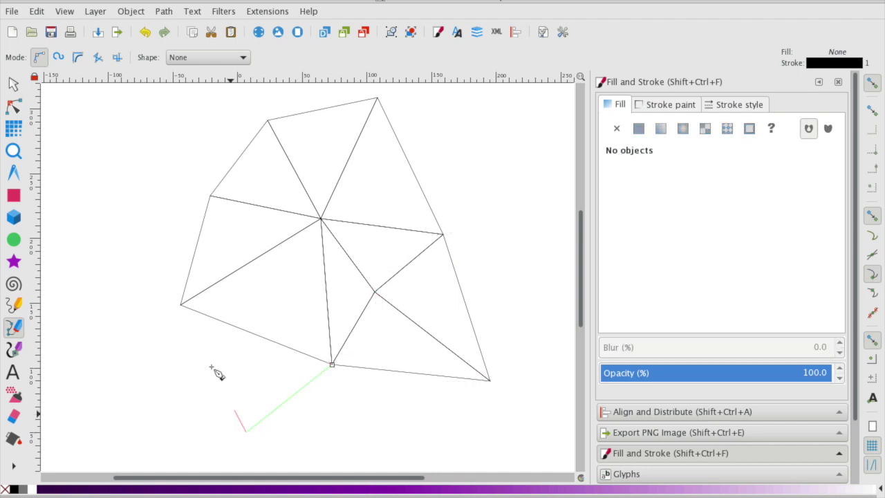
pyautogui.click(180, 305)
pyautogui.click(332, 364)
pyautogui.scroll(-2, 325, 366)
pyautogui.click(247, 376)
pyautogui.click(375, 399)
pyautogui.click(332, 309)
# Add adjoining triangles along the left side of the mesh, reaching out to new upper-left and lower-left points.
pyautogui.click(246, 376)
pyautogui.click(181, 333)
pyautogui.click(210, 224)
pyautogui.click(118, 99)
pyautogui.click(181, 333)
pyautogui.scroll(-4, 173, 346)
pyautogui.click(94, 369)
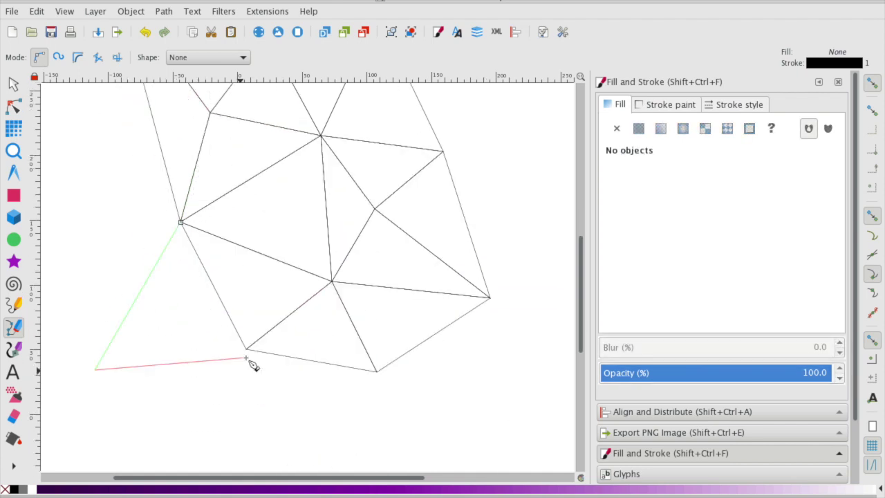
pyautogui.click(247, 350)
pyautogui.click(181, 221)
# Reposition the free outer node of the narrow triangle on the far left of the mesh with the node tool.
pyautogui.moveTo(241, 221); pyautogui.dragTo(272, 332)
pyautogui.scroll(-2, 272, 333)
pyautogui.moveTo(120, 113); pyautogui.dragTo(177, 205)
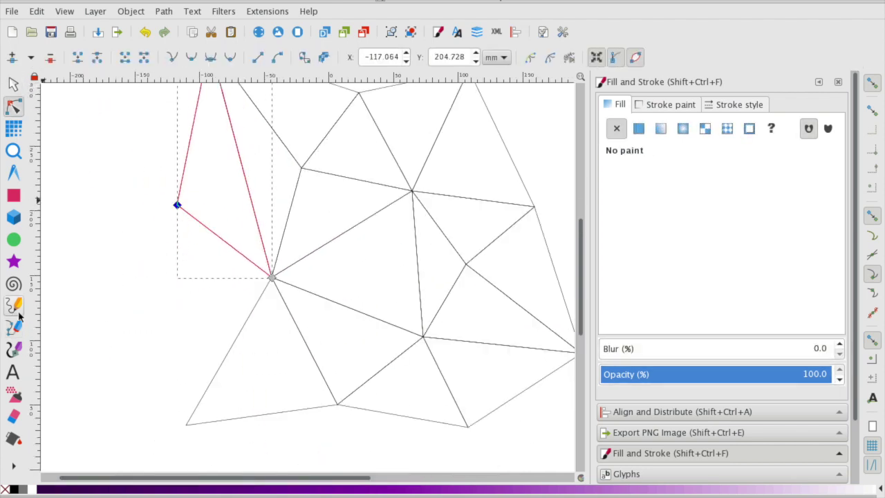
# Fill in the left and right outer sides of the mesh with further snapped Bezier triangles.
pyautogui.click(13, 328)
pyautogui.click(186, 425)
pyautogui.click(429, 234)
pyautogui.click(490, 195)
pyautogui.click(477, 381)
pyautogui.click(429, 234)
# Add protruding triangles at the upper-right, lower-right and upper-left corners and along the top edge of the mesh.
pyautogui.scroll(3, 364, 138)
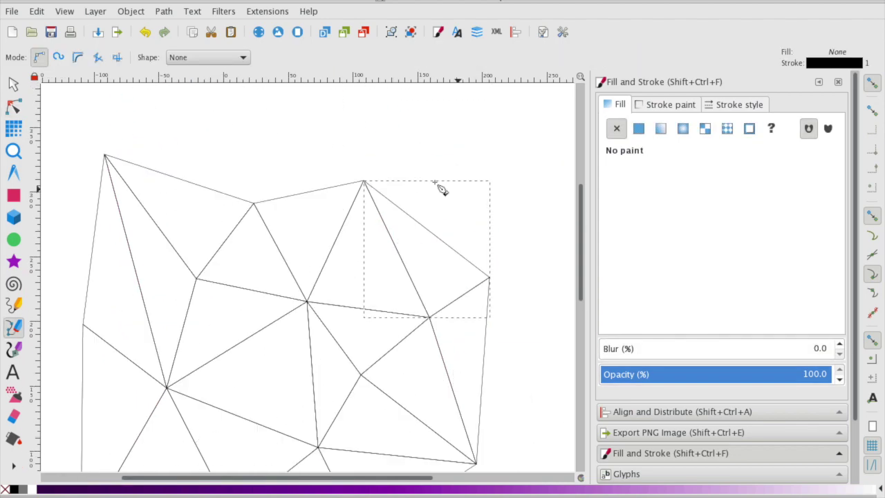
pyautogui.click(500, 162)
pyautogui.scroll(-4, 363, 277)
pyautogui.click(363, 425)
pyautogui.scroll(-1, 363, 424)
pyautogui.click(180, 154)
# Select the entire triangle mesh and paste a copy of it beside the original.
pyautogui.click(14, 151)
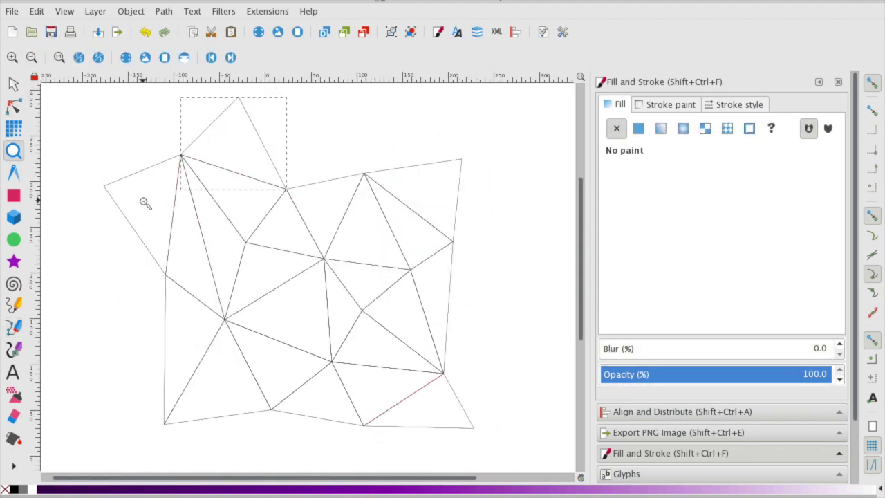
pyautogui.keyDown('shift'); pyautogui.click(144, 201); pyautogui.keyUp('shift')
pyautogui.keyDown('shift'); pyautogui.click(144, 201); pyautogui.keyUp('shift')
pyautogui.click(14, 84)
pyautogui.click(98, 147)
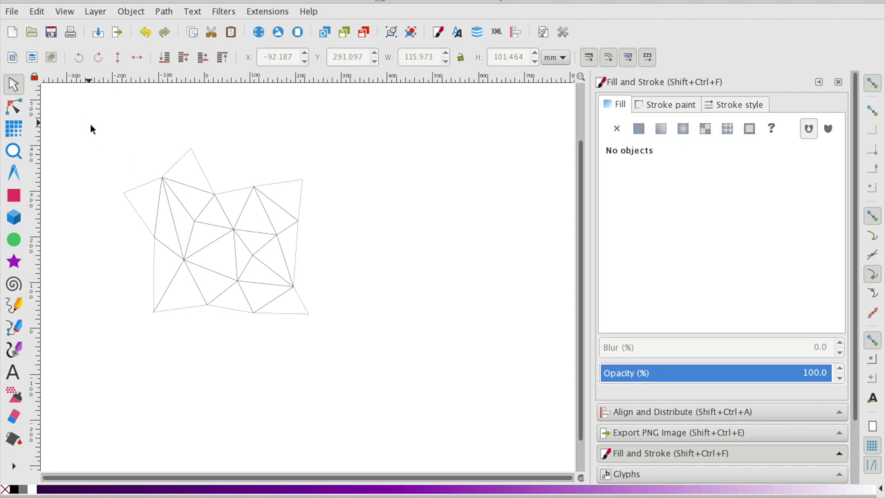
pyautogui.moveTo(90, 126); pyautogui.dragTo(353, 358)
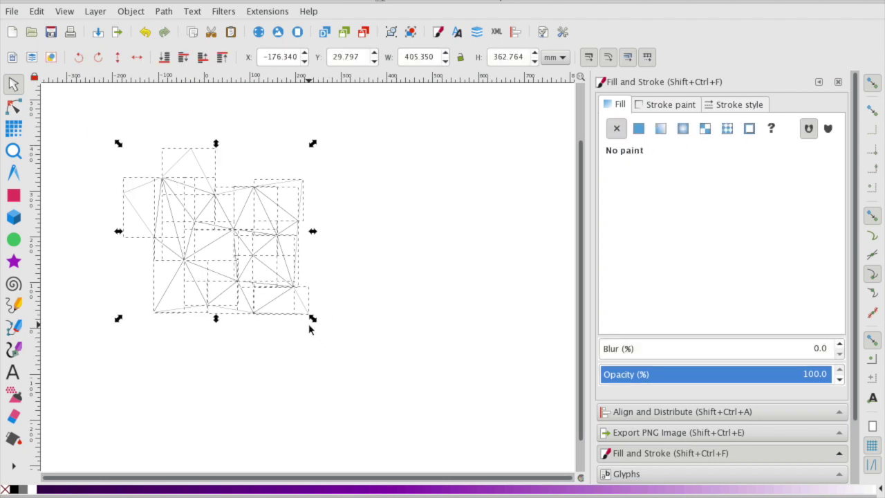
pyautogui.hotkey('ctrl', 'v')
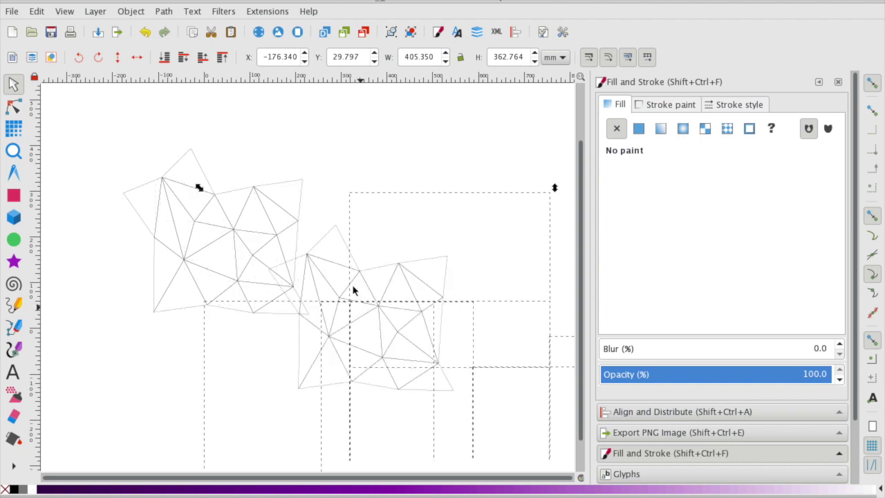
pyautogui.press('Escape')
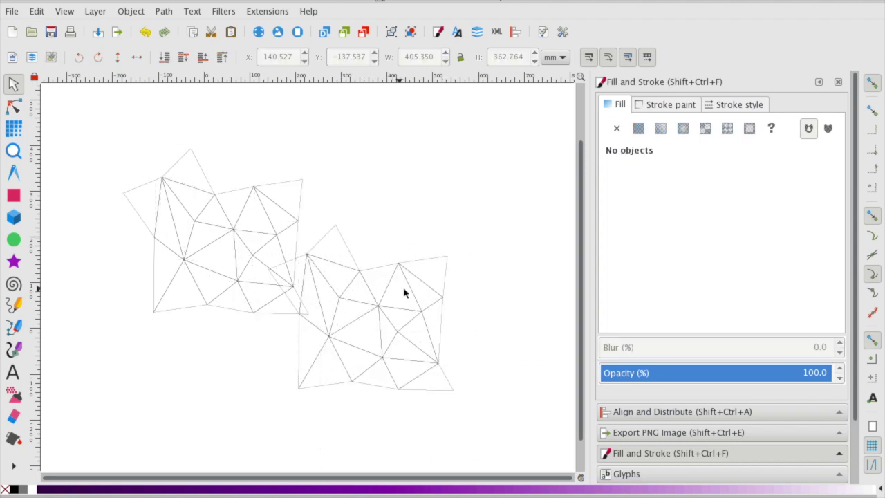
# Move all triangles of the pasted copy to the right, clear of the original mesh, and group them.
pyautogui.moveTo(464, 396)
pyautogui.mouseDown()
pyautogui.moveTo(293, 274)
pyautogui.moveTo(267, 251)
pyautogui.moveTo(270, 226)
pyautogui.mouseUp()
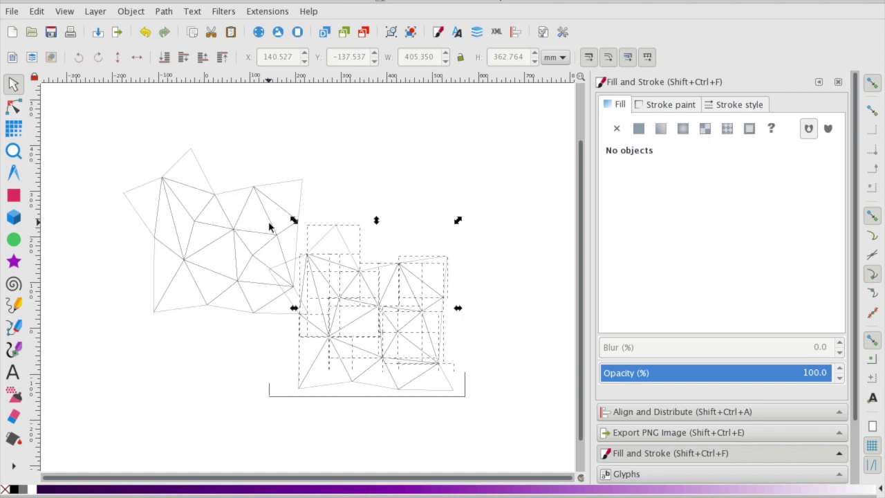
pyautogui.keyDown('shift'); pyautogui.click(291, 261); pyautogui.keyUp('shift')
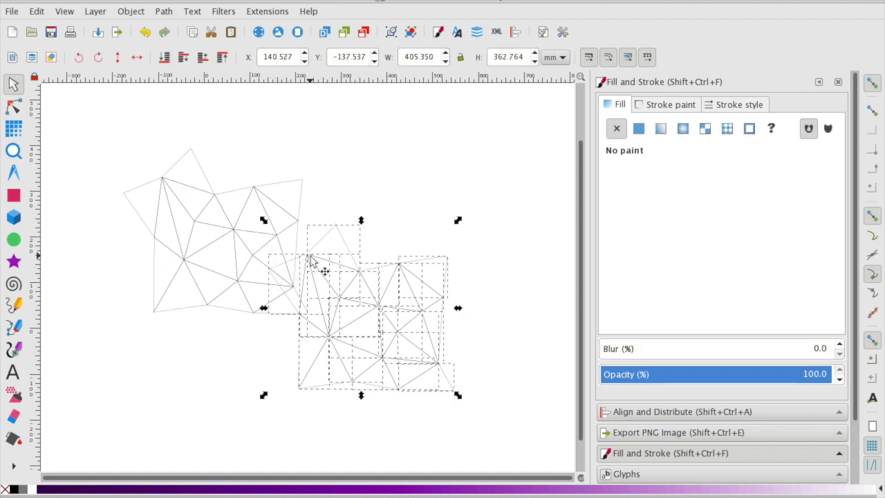
pyautogui.moveTo(309, 256); pyautogui.dragTo(424, 291)
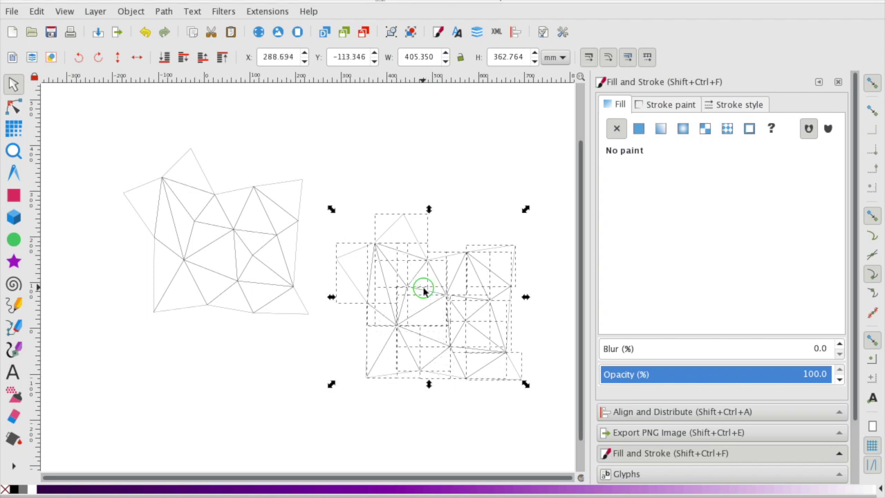
pyautogui.rightClick(424, 291)
pyautogui.click(460, 302)
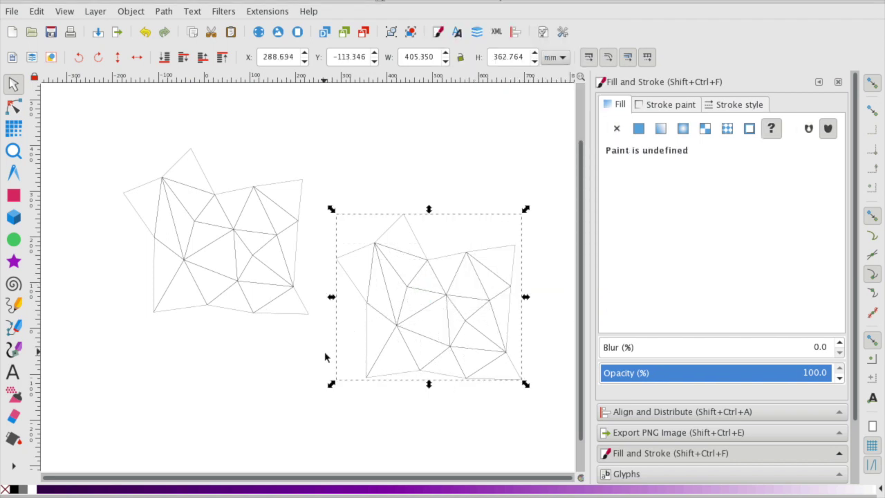
# Rotate the grouped copy clockwise and move it over the right side of the original mesh.
pyautogui.click(360, 251)
pyautogui.moveTo(334, 210); pyautogui.dragTo(515, 258)
pyautogui.moveTo(409, 320); pyautogui.dragTo(342, 243)
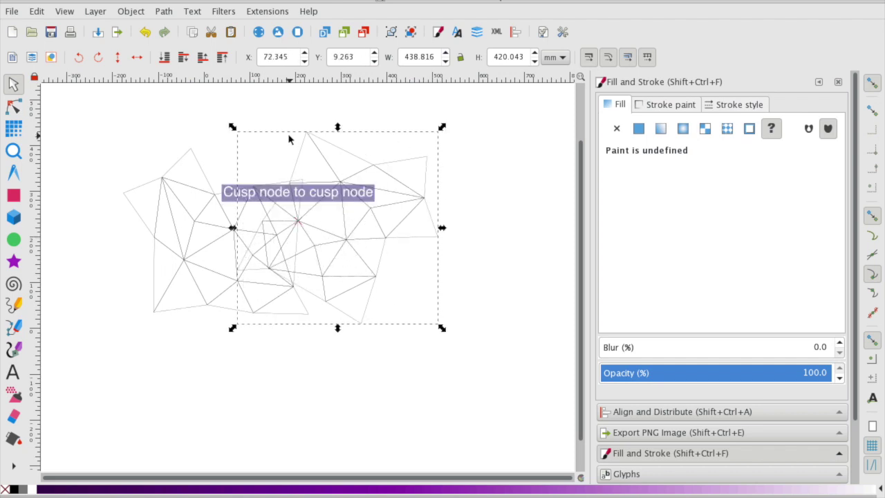
# Scale the grouped copy down to about 403 × 363 mm and rotate it slightly clockwise.
pyautogui.moveTo(232, 128); pyautogui.dragTo(251, 155)
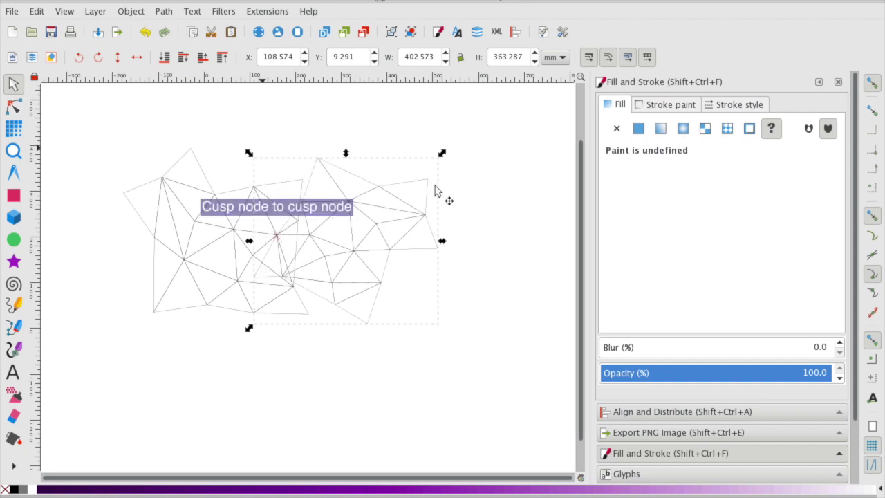
pyautogui.click(399, 191)
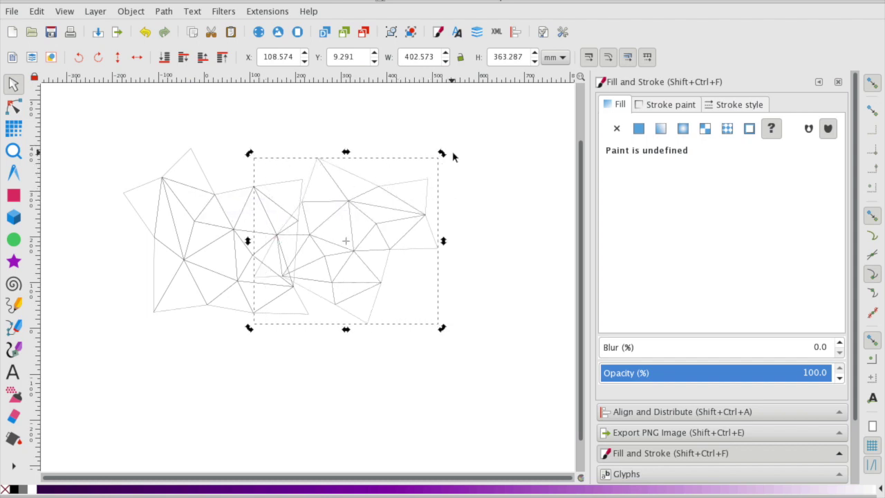
pyautogui.moveTo(444, 154); pyautogui.dragTo(469, 174)
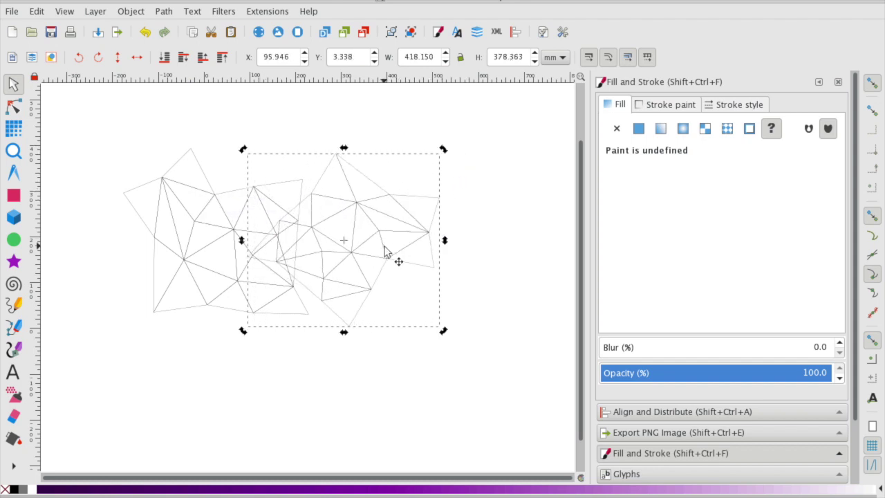
# Move the grouped copy up until its inner corner meets the vertex at the original mesh's right side.
pyautogui.moveTo(387, 251); pyautogui.dragTo(385, 212)
pyautogui.click(448, 189)
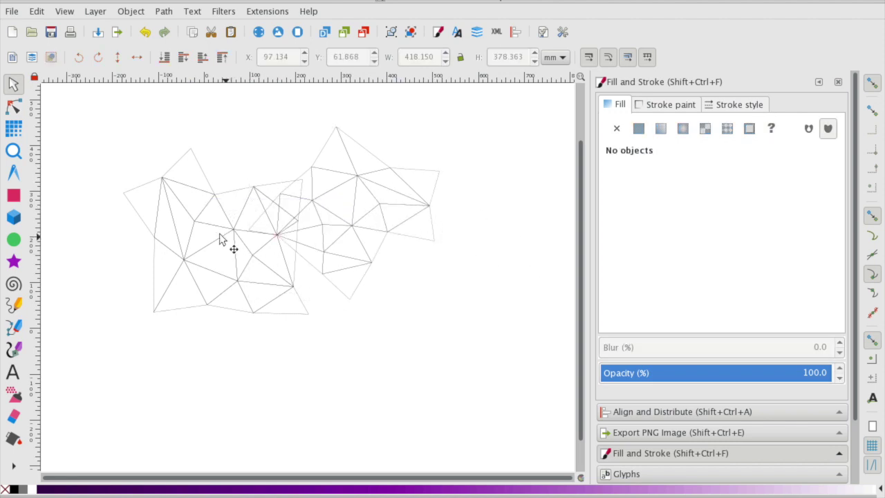
# Draw a filled circle about 17.4 mm in diameter in the empty area left of the original mesh.
pyautogui.click(13, 150)
pyautogui.click(134, 213)
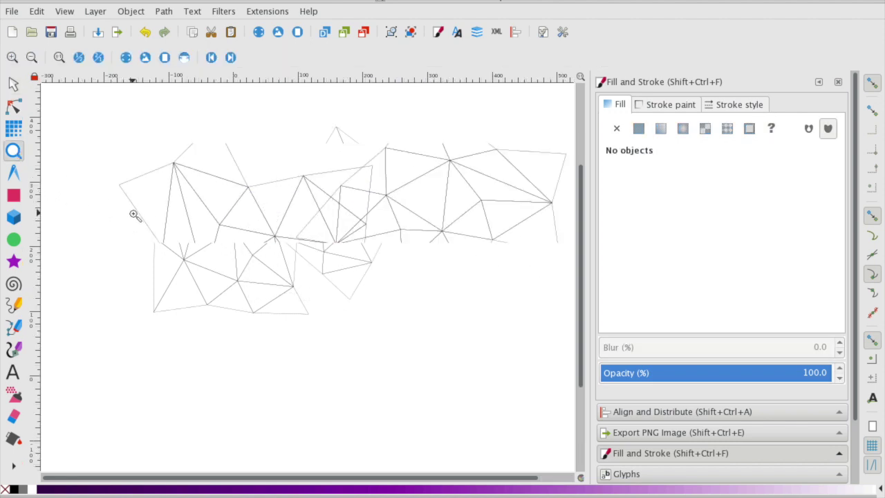
pyautogui.click(144, 194)
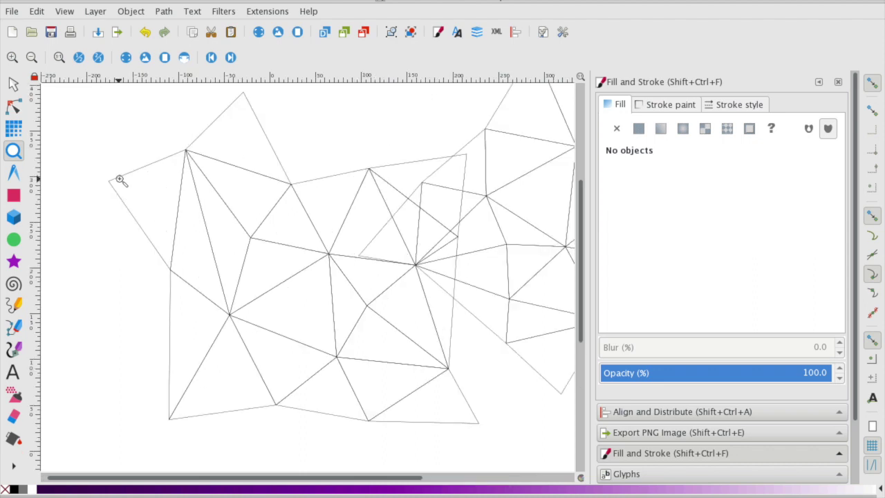
pyautogui.press('s')
pyautogui.scroll(-2, 119, 181)
pyautogui.click(14, 239)
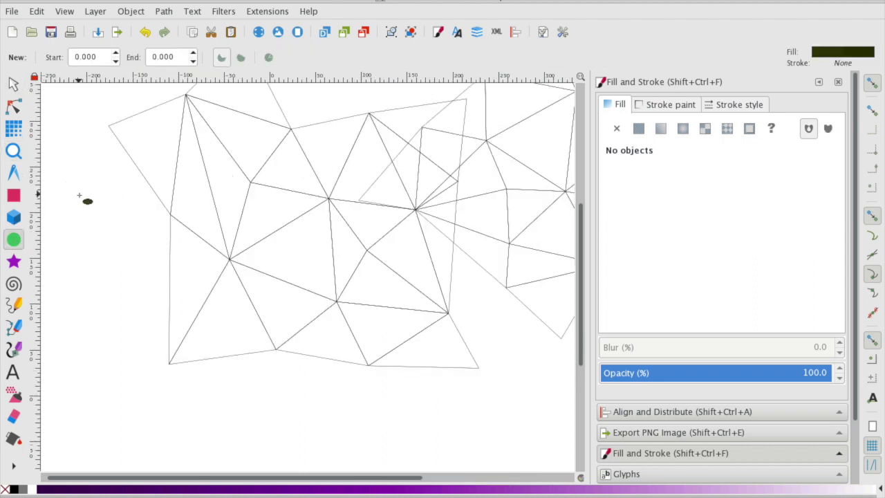
pyautogui.moveTo(79, 197); pyautogui.dragTo(97, 209)
# Move the circle onto the original mesh's central vertex and make its fill fully opaque with the colour 2e2e00ff.
pyautogui.click(13, 85)
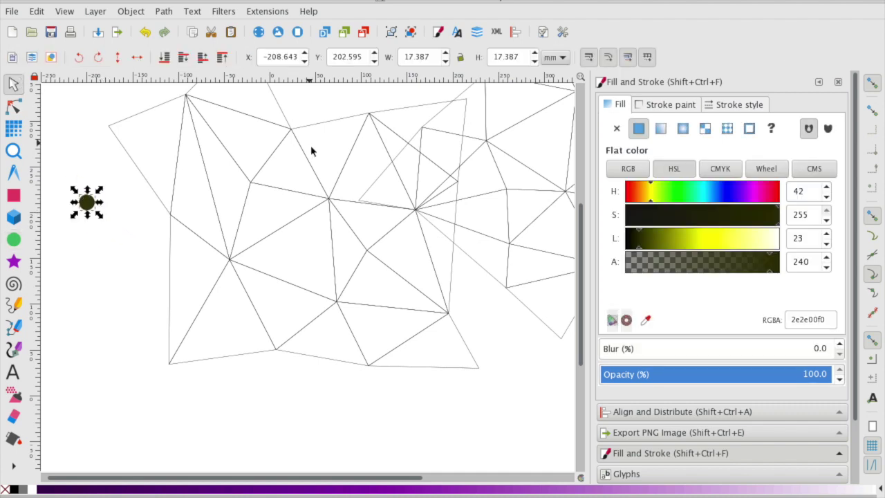
pyautogui.moveTo(99, 205); pyautogui.dragTo(333, 201)
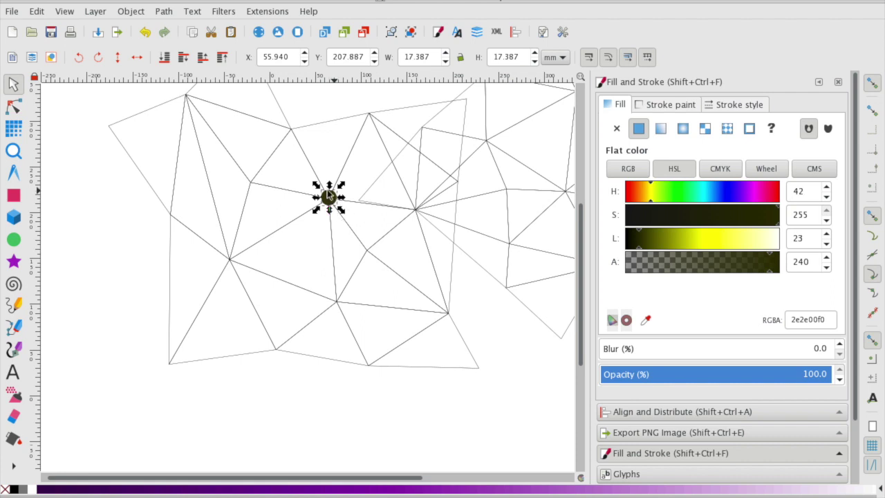
pyautogui.click(662, 105)
pyautogui.click(610, 105)
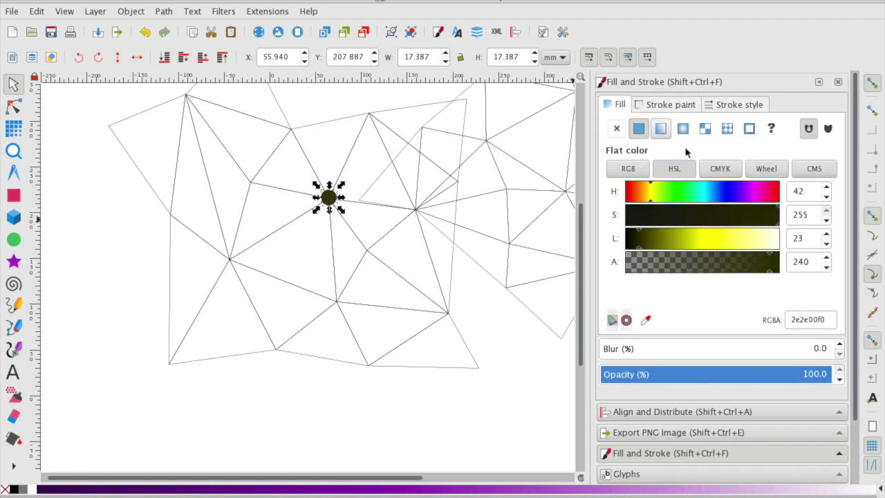
pyautogui.click(830, 320)
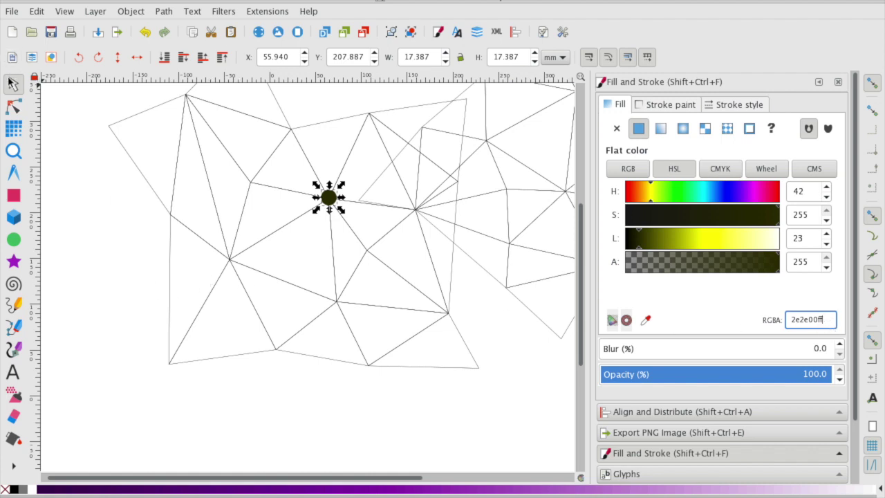
# Paste two circle copies scaled to about 13.6 mm and 12.9 mm onto the vertices below and lower left of the central circle.
pyautogui.hotkey('ctrl', 'v')
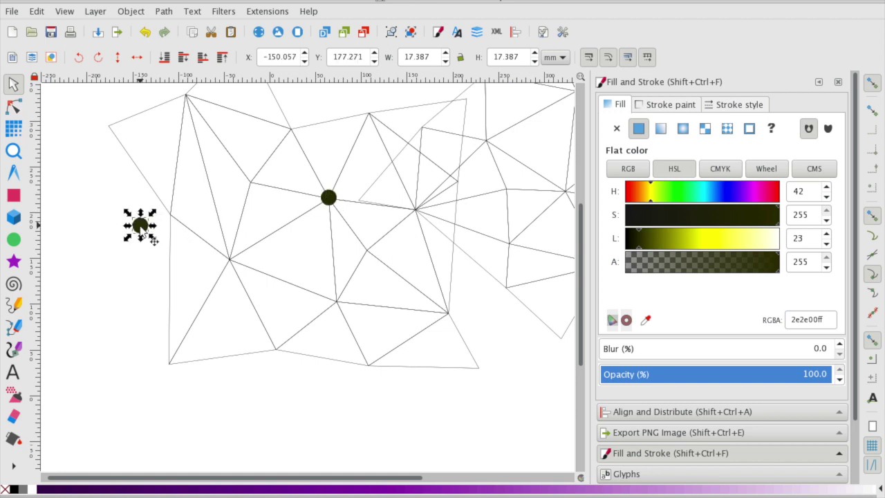
pyautogui.moveTo(152, 237); pyautogui.dragTo(339, 305)
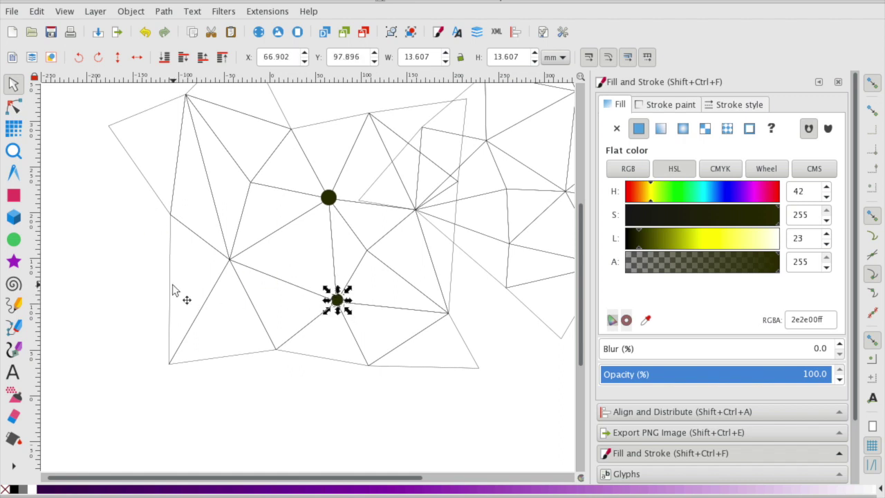
pyautogui.click(150, 266)
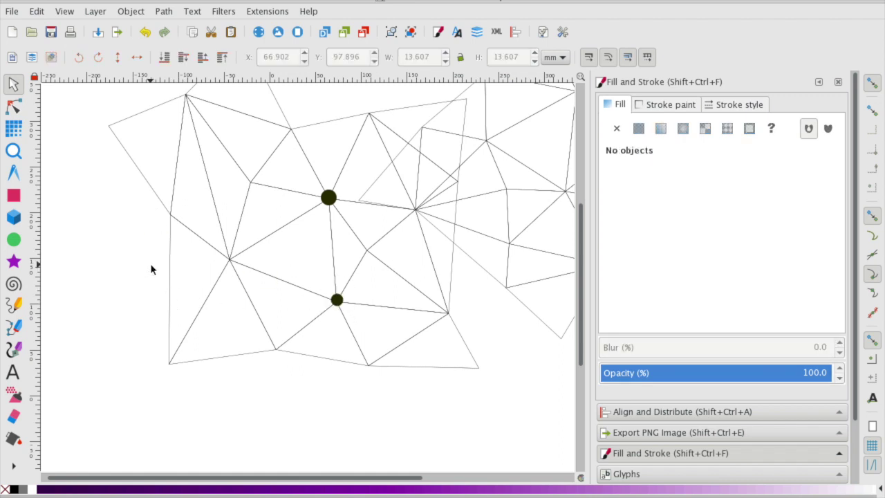
pyautogui.hotkey('ctrl', 'v')
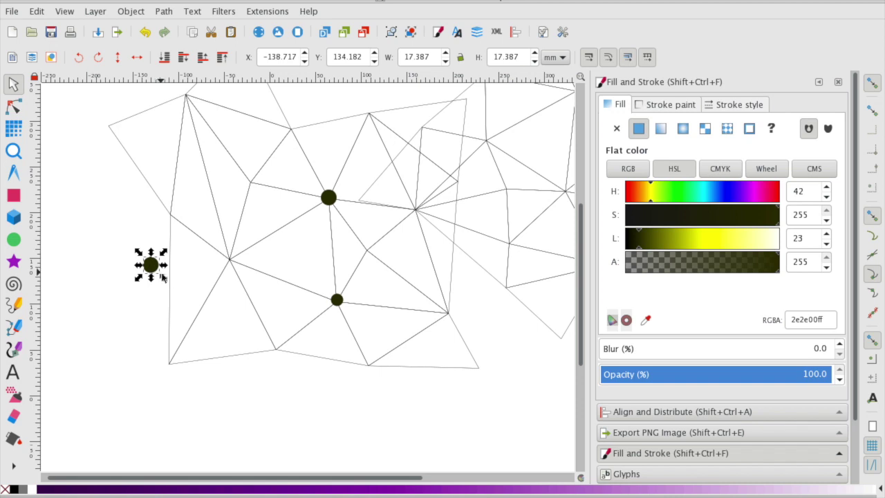
pyautogui.moveTo(162, 278); pyautogui.dragTo(234, 264)
pyautogui.click(144, 260)
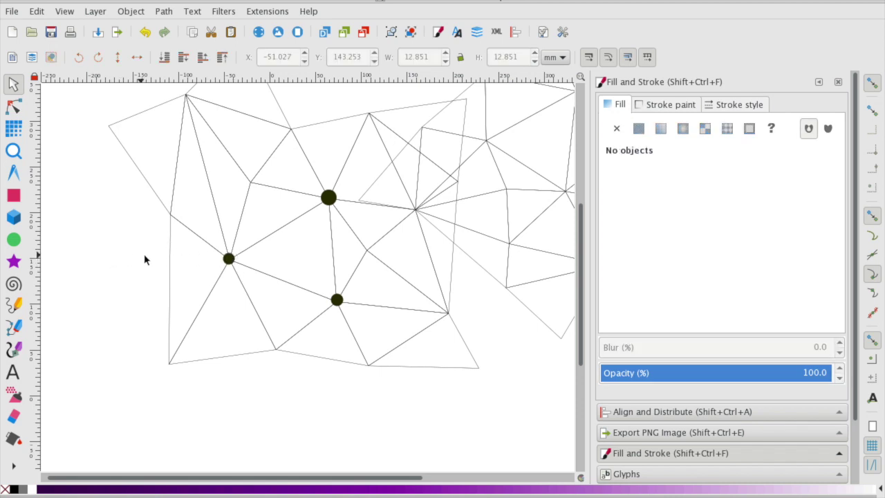
# Paste two circle copies scaled to about 10.6 mm and 9.8 mm onto the vertices above the central circle and at the mesh's upper left.
pyautogui.hotkey('ctrl', 'v')
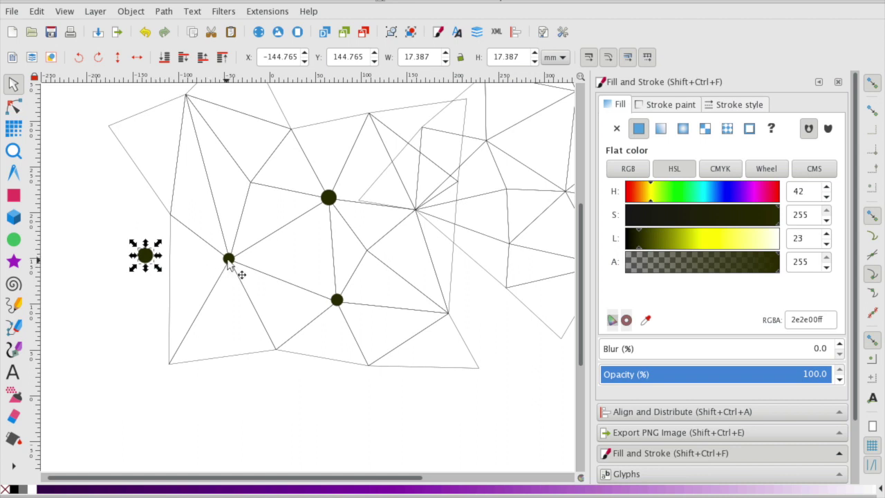
pyautogui.moveTo(158, 271); pyautogui.dragTo(293, 130)
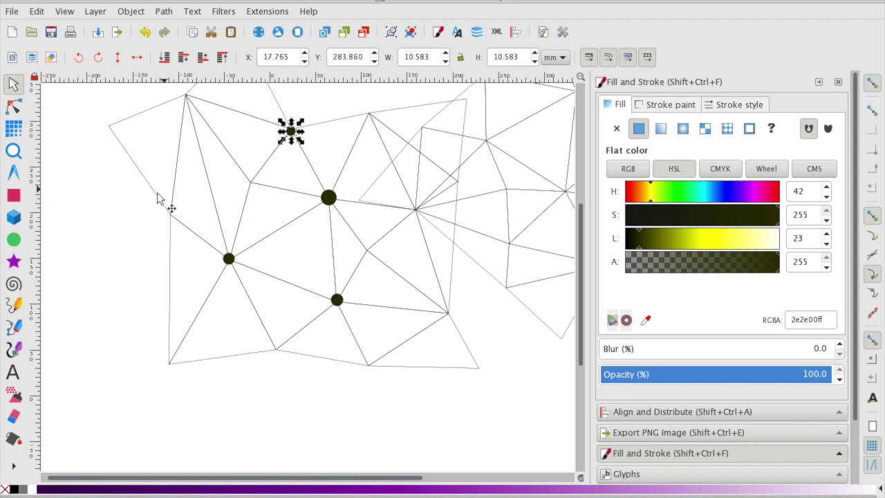
pyautogui.click(122, 239)
pyautogui.hotkey('ctrl', 'v')
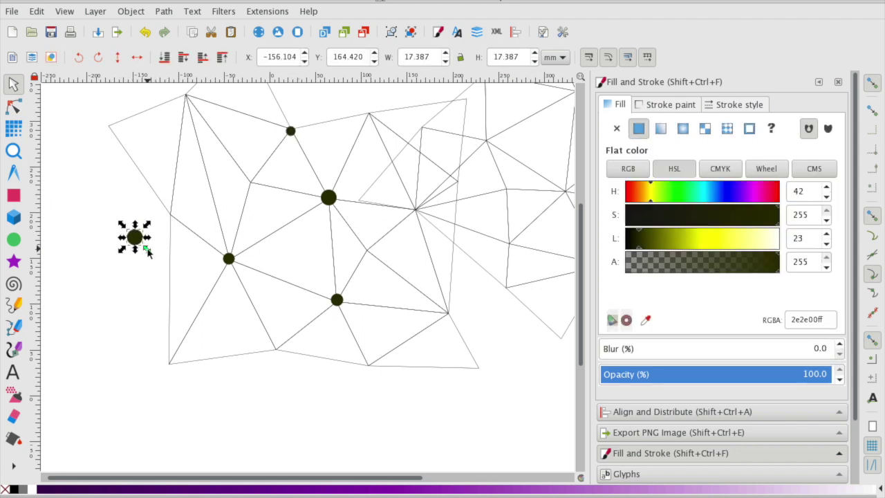
pyautogui.moveTo(144, 244); pyautogui.dragTo(139, 242)
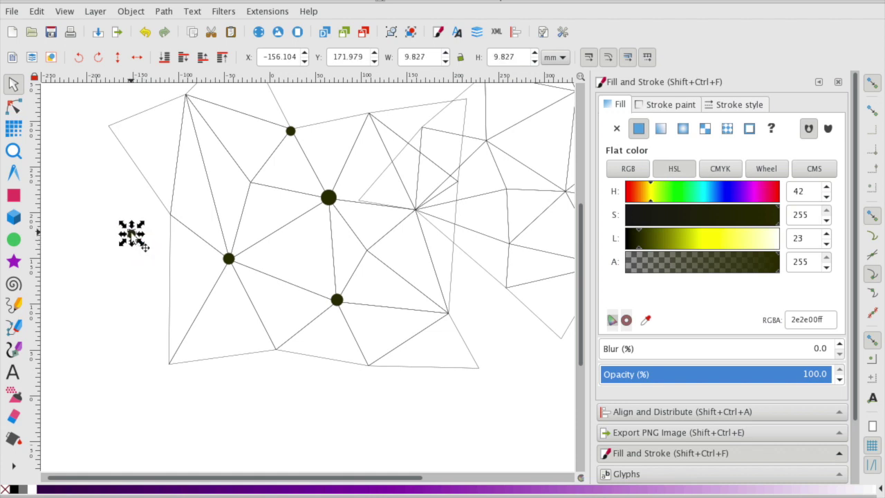
pyautogui.moveTo(131, 235); pyautogui.dragTo(189, 97)
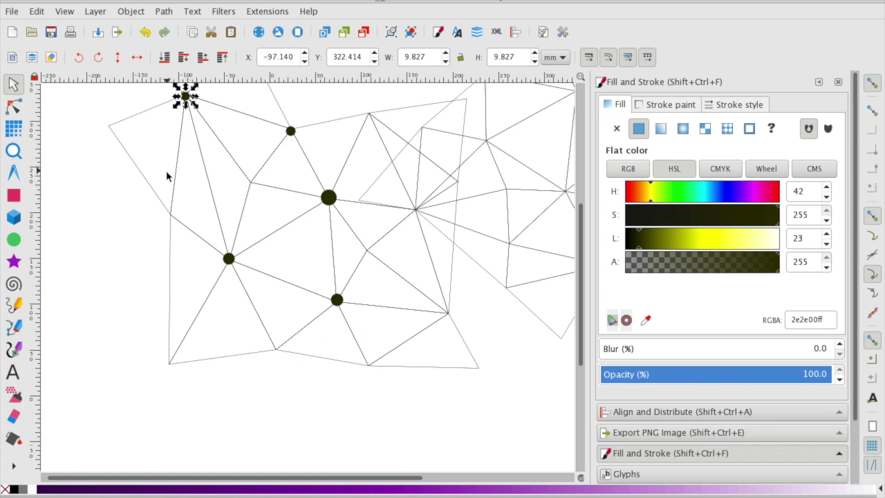
# Paste three copies of the 9.8 mm circle onto the original mesh's upper-right, right and lower-right vertices.
pyautogui.hotkey('ctrl', 'v')
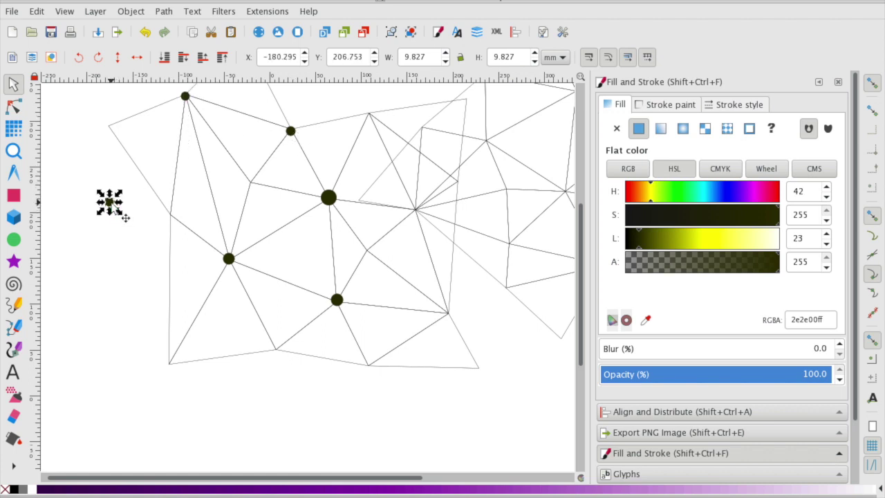
pyautogui.moveTo(113, 205); pyautogui.dragTo(372, 115)
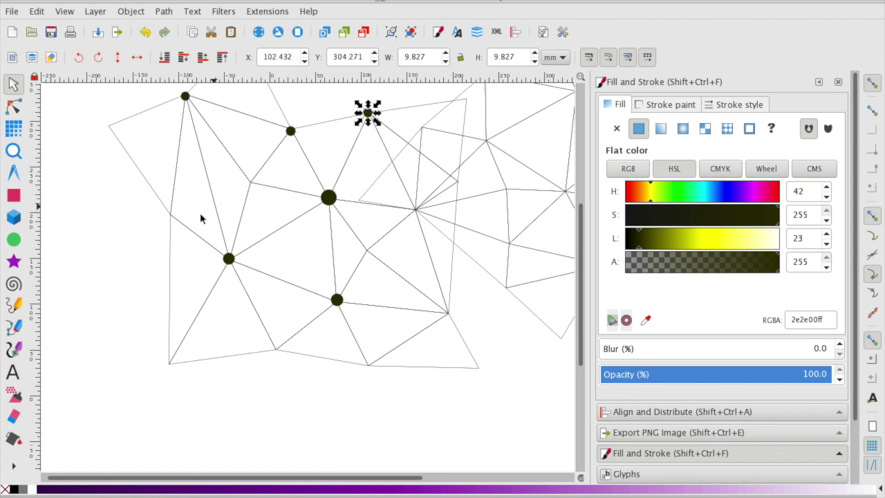
pyautogui.hotkey('ctrl', 'v')
pyautogui.moveTo(154, 233); pyautogui.dragTo(420, 212)
pyautogui.hotkey('ctrl', 'v')
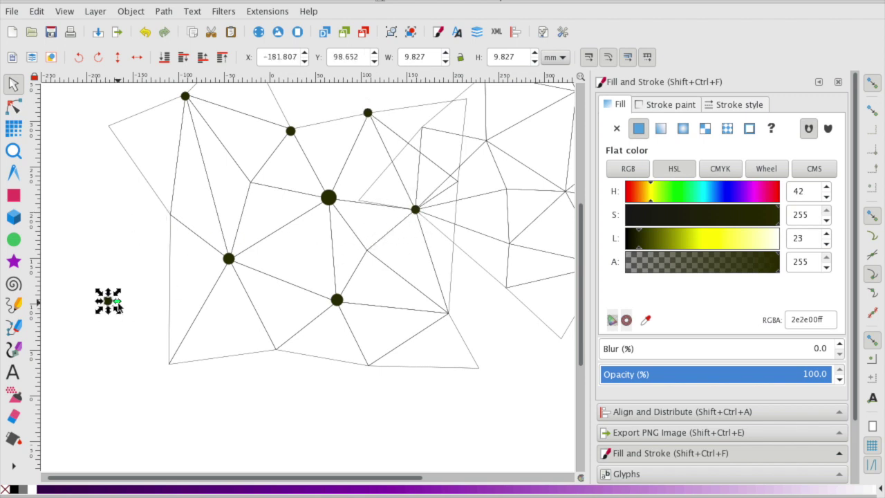
pyautogui.moveTo(113, 306); pyautogui.dragTo(456, 322)
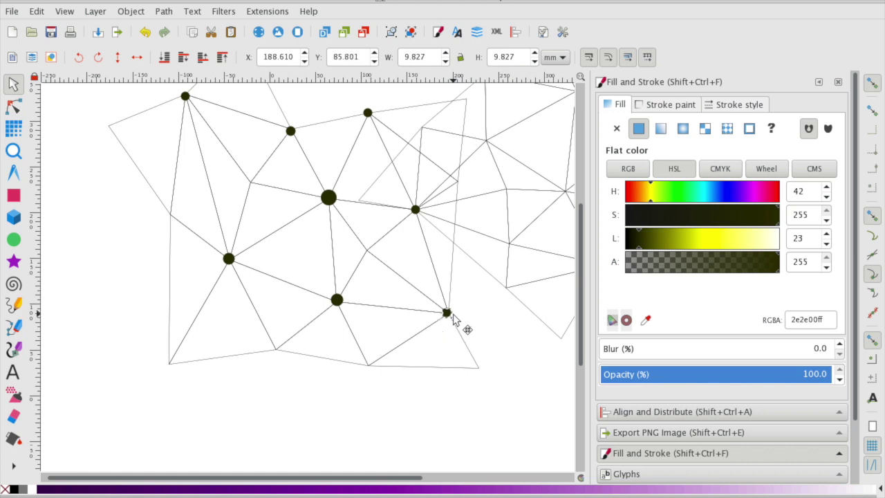
# Place 9.8 mm circle copies on the vertices along the original mesh's bottom edge and on its far-left corner.
pyautogui.hotkey('ctrl', 'v')
pyautogui.moveTo(170, 336); pyautogui.dragTo(111, 125)
pyautogui.press('space')
pyautogui.press('space')
pyautogui.press('space')
# Paste 9.8 mm circle copies onto the vertices along the left side of the grouped copy, including its leftmost tip.
pyautogui.hotkey('ctrl', 'v')
pyautogui.moveTo(113, 167); pyautogui.dragTo(423, 128)
pyautogui.hotkey('ctrl', 'v')
pyautogui.moveTo(418, 172); pyautogui.dragTo(506, 192)
pyautogui.hotkey('ctrl', 'v')
pyautogui.hotkey('ctrl', 'v')
pyautogui.moveTo(507, 232); pyautogui.dragTo(360, 199)
pyautogui.hotkey('ctrl', 'v')
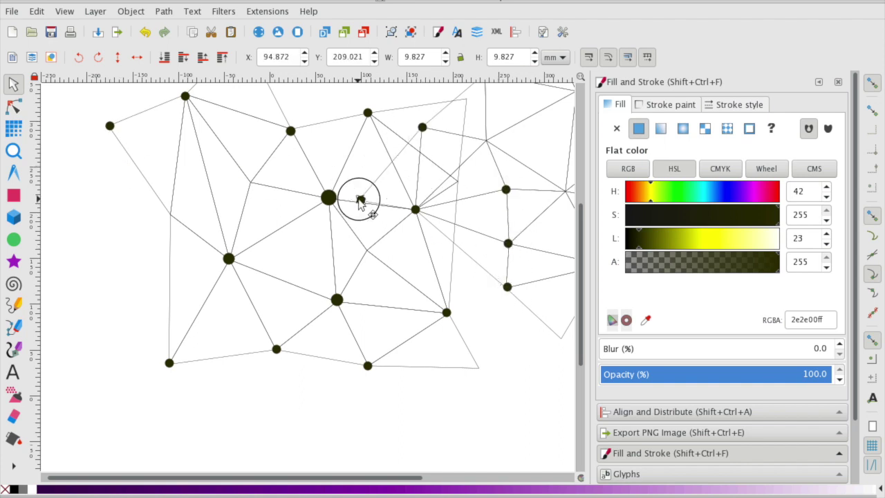
# Paste further 9.8 mm circle copies onto the grouped copy's inner vertices near its centre and upper left.
pyautogui.hotkey('ctrl', 'v')
pyautogui.press('Escape')
pyautogui.moveTo(306, 481); pyautogui.dragTo(420, 481)
pyautogui.hotkey('ctrl', 'v')
pyautogui.moveTo(477, 244); pyautogui.dragTo(458, 148)
pyautogui.hotkey('ctrl', 'v')
pyautogui.scroll(2, 490, 276)
pyautogui.hotkey('ctrl', 'v')
pyautogui.moveTo(490, 277); pyautogui.dragTo(324, 196)
# Place two circles of about 15.1 mm on the two inner vertices in the upper right of the grouped copy.
pyautogui.click(496, 311)
pyautogui.click(460, 204)
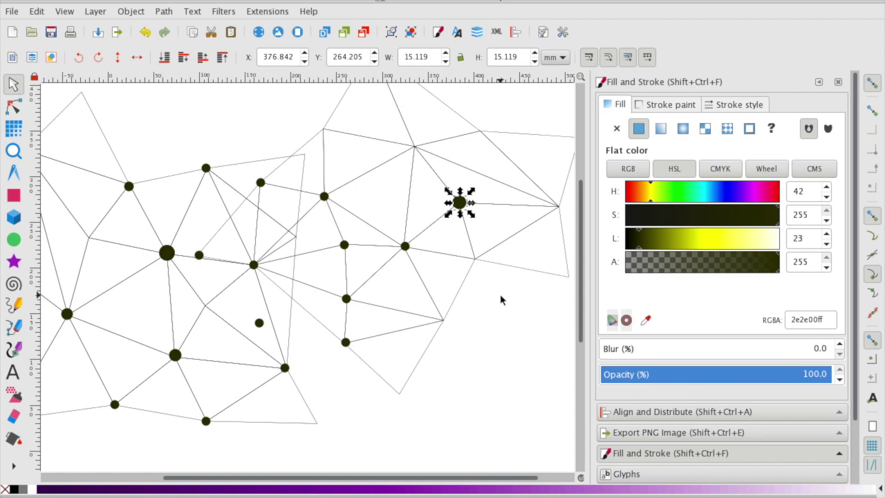
pyautogui.hotkey('ctrl', 'v')
pyautogui.moveTo(502, 297); pyautogui.dragTo(417, 152)
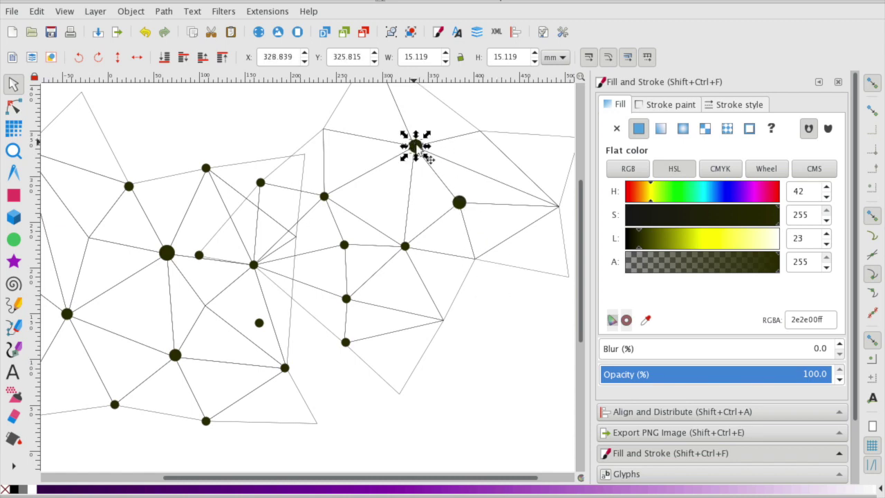
# Place a copy of the 15.1 mm circle on the grouped copy's topmost vertex and scale it down.
pyautogui.scroll(-3, 332, 177)
pyautogui.scroll(10, 326, 179)
pyautogui.scroll(-1, 329, 207)
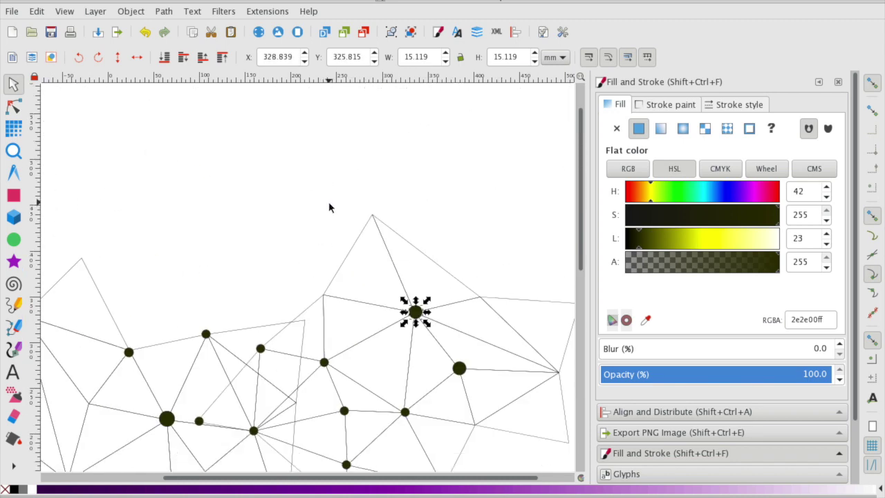
pyautogui.click(418, 315)
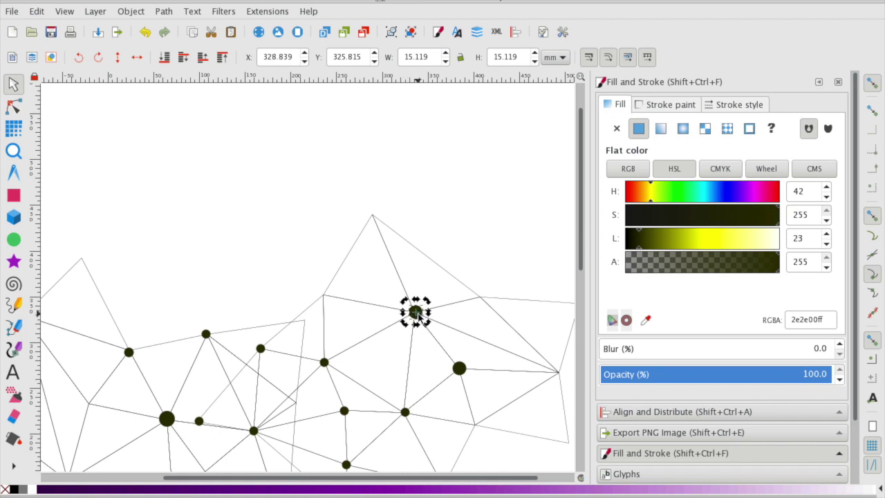
pyautogui.moveTo(415, 311); pyautogui.dragTo(343, 246)
pyautogui.moveTo(353, 240); pyautogui.dragTo(372, 215)
# Paste another circle, shrink it and place it on the original mesh's topmost vertex.
pyautogui.scroll(-5, 352, 311)
pyautogui.moveTo(316, 477); pyautogui.dragTo(255, 477)
pyautogui.scroll(1, 207, 208)
pyautogui.hotkey('ctrl', 'v')
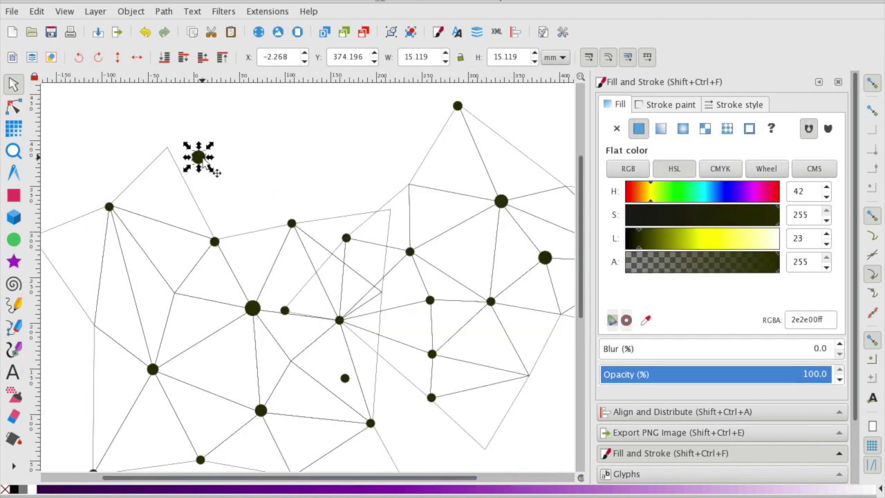
pyautogui.moveTo(211, 168); pyautogui.dragTo(206, 164)
pyautogui.moveTo(194, 154); pyautogui.dragTo(167, 148)
# Duplicate the small circle onto the uncovered vertices along the grouped copy's upper and right edges.
pyautogui.moveTo(168, 478); pyautogui.dragTo(112, 478)
pyautogui.hotkey('ctrl', 'd')
pyautogui.moveTo(244, 148); pyautogui.dragTo(485, 184)
pyautogui.scroll(-3, 485, 185)
pyautogui.hotkey('ctrl', 'd')
pyautogui.moveTo(484, 103); pyautogui.dragTo(518, 253)
pyautogui.hscroll(5, 252, 206)
# Place small circles on the grouped copy's bottom tip and on the original mesh's uncovered overlap, lower-right and left-side vertices.
pyautogui.moveTo(301, 356); pyautogui.dragTo(249, 212)
pyautogui.moveTo(272, 325); pyautogui.dragTo(352, 365)
pyautogui.hotkey('ctrl', 'v')
pyautogui.moveTo(329, 394); pyautogui.dragTo(268, 394)
pyautogui.hotkey('ctrl', 'v')
pyautogui.moveTo(416, 478); pyautogui.dragTo(309, 125)
pyautogui.moveTo(431, 478); pyautogui.dragTo(381, 478)
pyautogui.moveTo(333, 295); pyautogui.dragTo(81, 243)
pyautogui.moveTo(208, 477); pyautogui.dragTo(156, 477)
# Copy the large central circle and place the copy on the uncovered vertex to its lower right.
pyautogui.click(313, 225)
pyautogui.hotkey('ctrl', 'c')
pyautogui.hotkey('ctrl', 'v')
pyautogui.moveTo(375, 323); pyautogui.dragTo(353, 278)
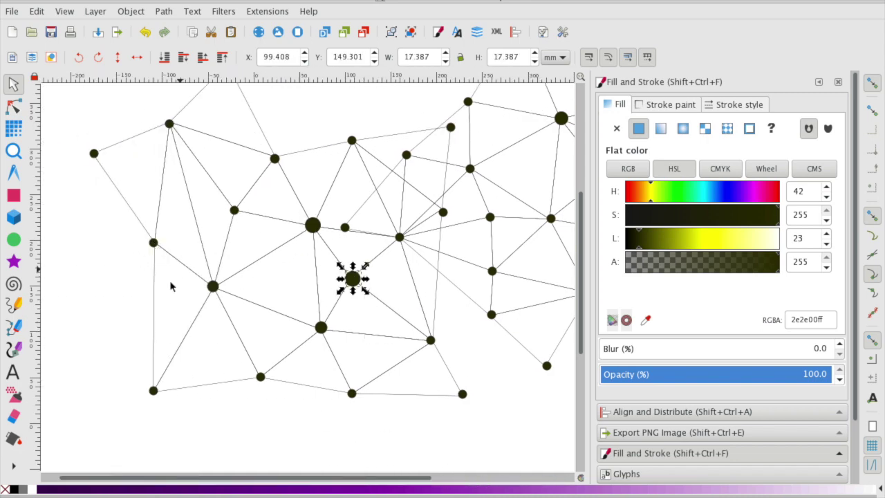
# Inspect both parts of the mesh for vertices without a circle.
pyautogui.scroll(-1, 172, 285)
pyautogui.hscroll(5, 365, 277)
pyautogui.scroll(4, 365, 277)
pyautogui.click(488, 187)
pyautogui.moveTo(410, 475); pyautogui.dragTo(362, 470)
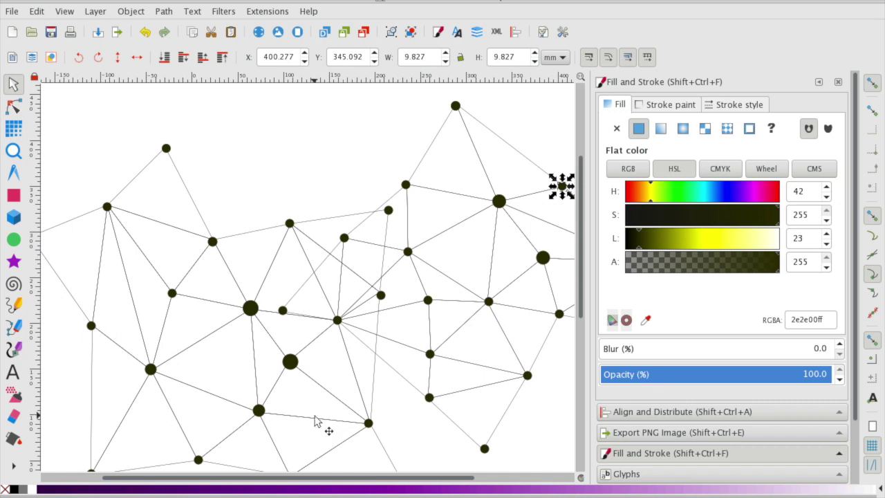
pyautogui.scroll(-4, 312, 290)
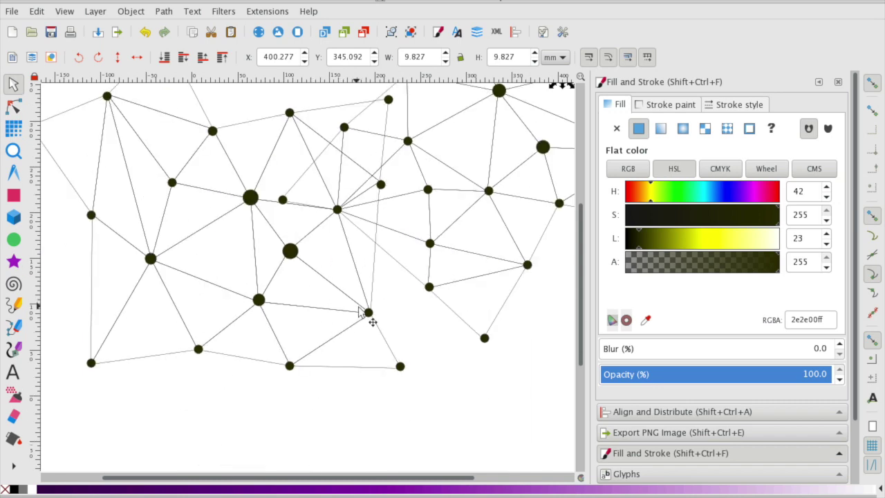
pyautogui.scroll(4, 366, 308)
pyautogui.scroll(-1, 90, 237)
# Select the entire mesh with all its circles and group it into one object.
pyautogui.click(13, 150)
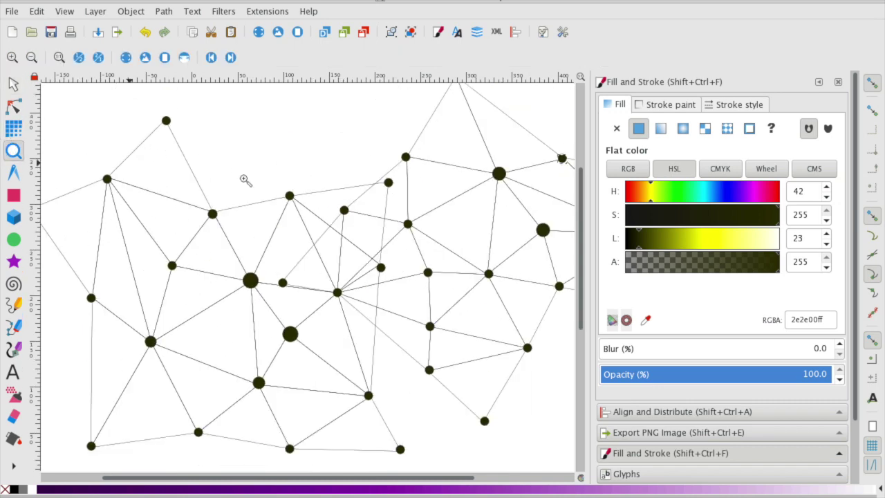
pyautogui.keyDown('shift'); pyautogui.click(289, 179); pyautogui.keyUp('shift')
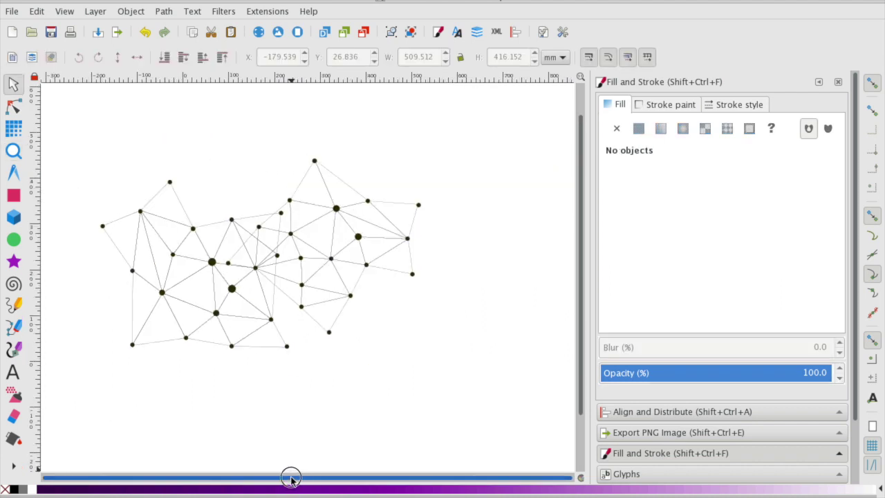
pyautogui.moveTo(477, 356); pyautogui.dragTo(480, 395)
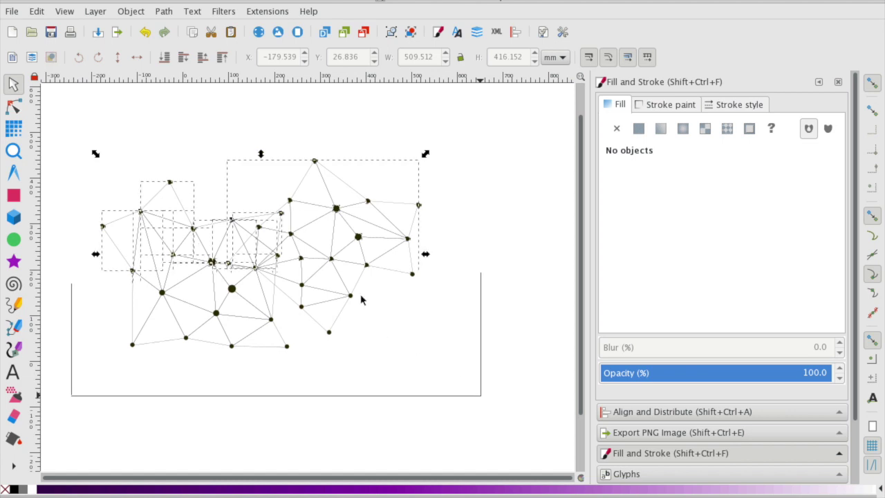
pyautogui.rightClick(334, 268)
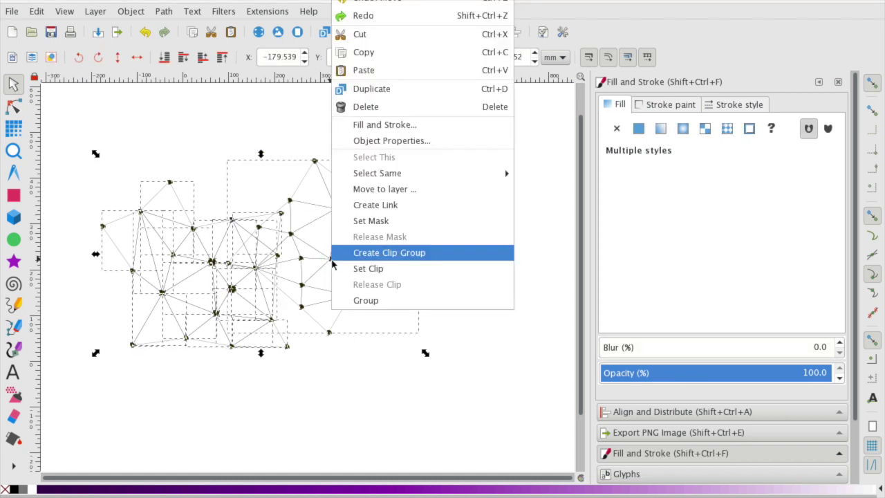
pyautogui.click(359, 299)
# Draw a rectangle about 878 by 541 mm covering the whole grouped network and raise it to the top.
pyautogui.scroll(2, 193, 360)
pyautogui.scroll(-2, 192, 359)
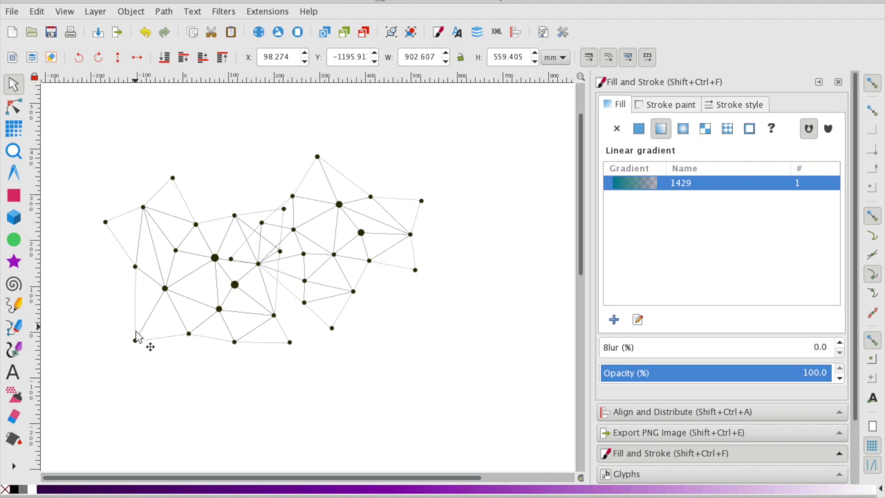
pyautogui.click(13, 195)
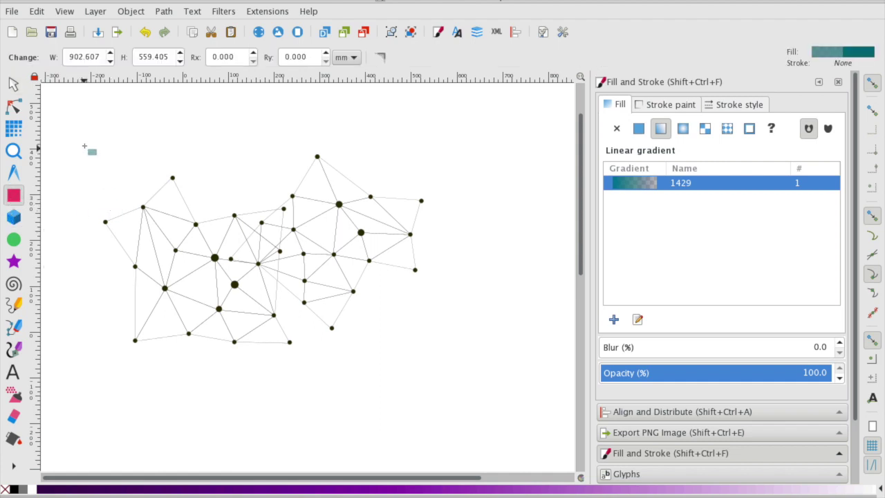
pyautogui.moveTo(71, 129)
pyautogui.mouseDown()
pyautogui.moveTo(408, 300)
pyautogui.moveTo(474, 376)
pyautogui.mouseUp()
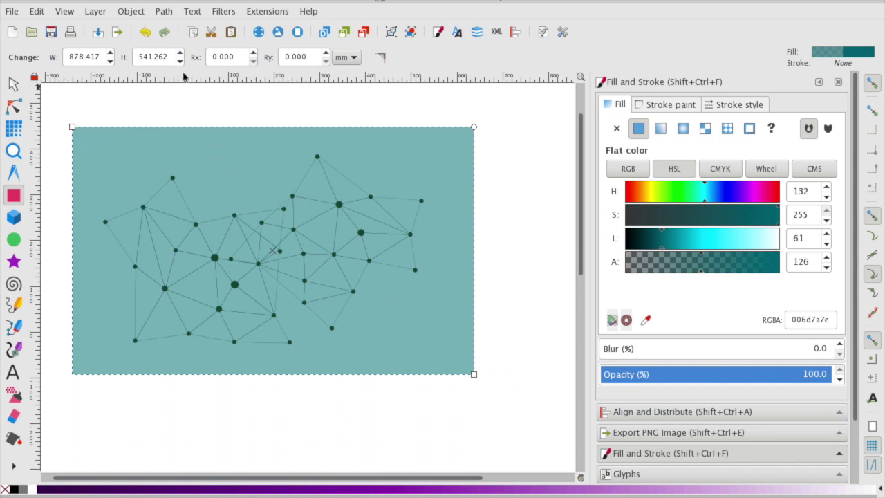
pyautogui.click(13, 86)
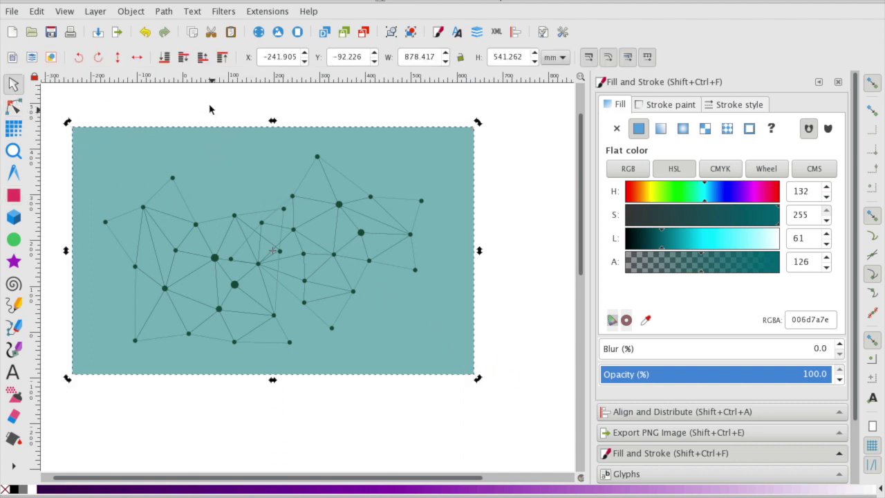
pyautogui.click(222, 58)
# Make the rectangle's fill fully opaque by setting its RGBA value to 006d7aff.
pyautogui.click(833, 319)
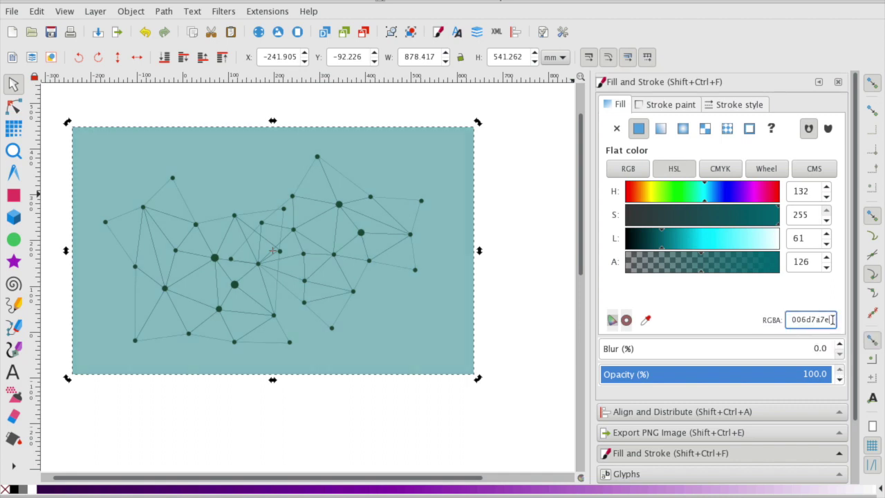
pyautogui.press('BackSpace')
pyautogui.press('BackSpace')
pyautogui.write('ff')
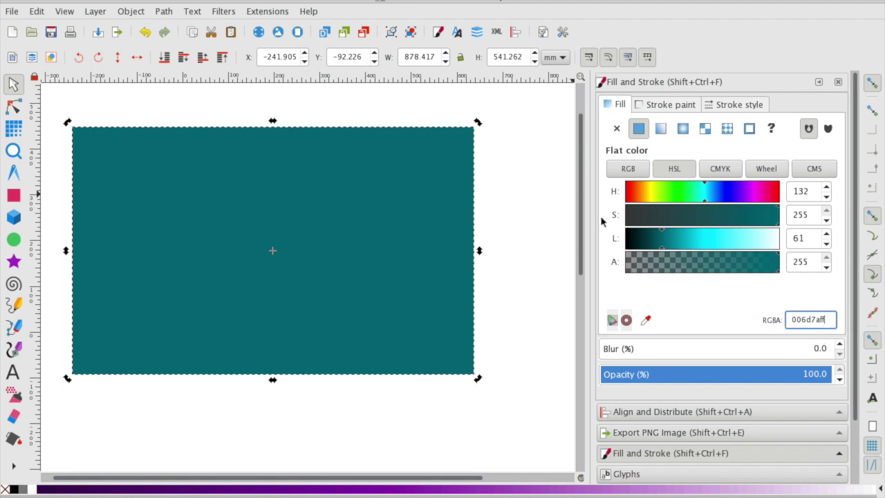
# Change the rectangle's fill to a linear gradient and apply the existing gradient 1429.
pyautogui.click(656, 106)
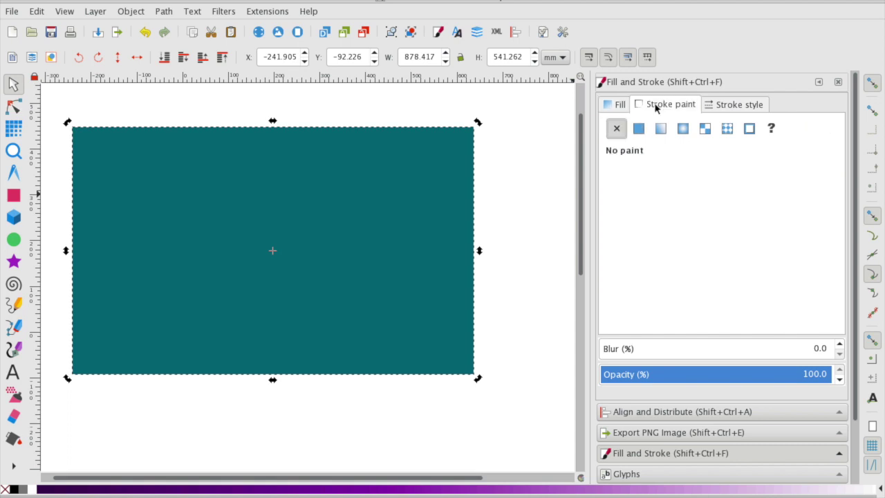
pyautogui.click(618, 106)
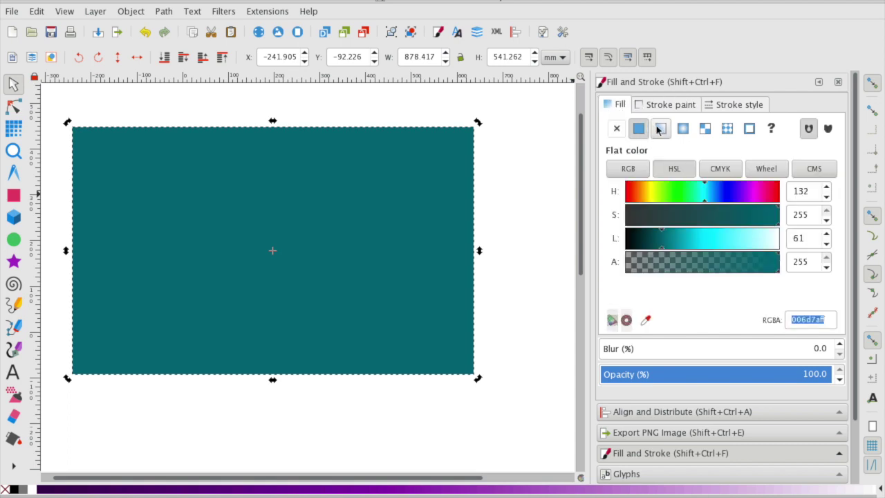
pyautogui.click(662, 129)
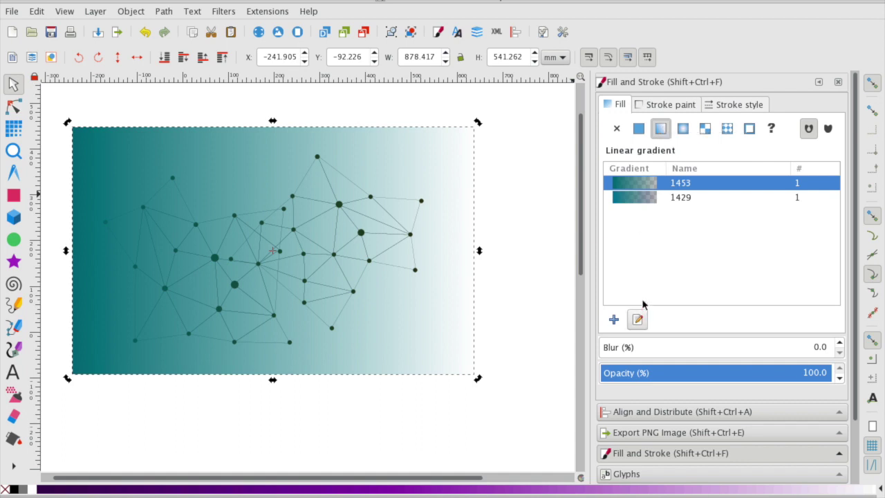
pyautogui.click(638, 197)
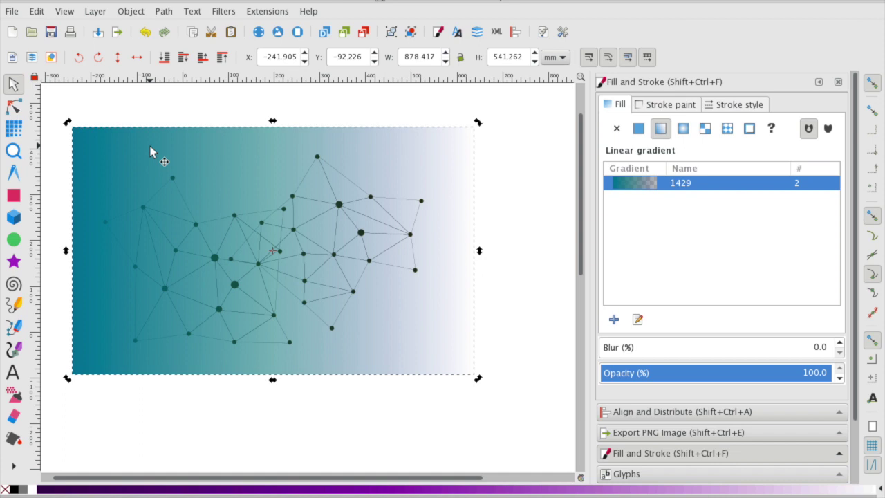
# Try to mask the grouped network with the gradient rectangle above it, then deselect the result.
pyautogui.click(510, 412)
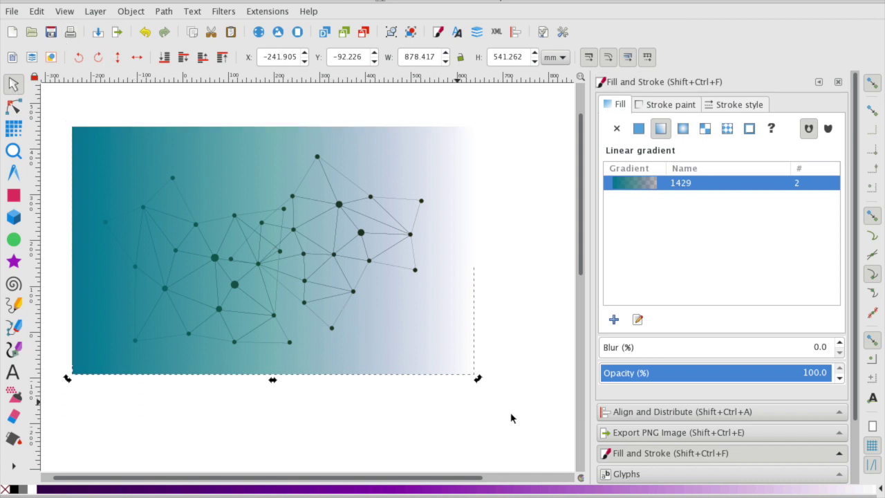
pyautogui.moveTo(275, 279); pyautogui.dragTo(61, 111)
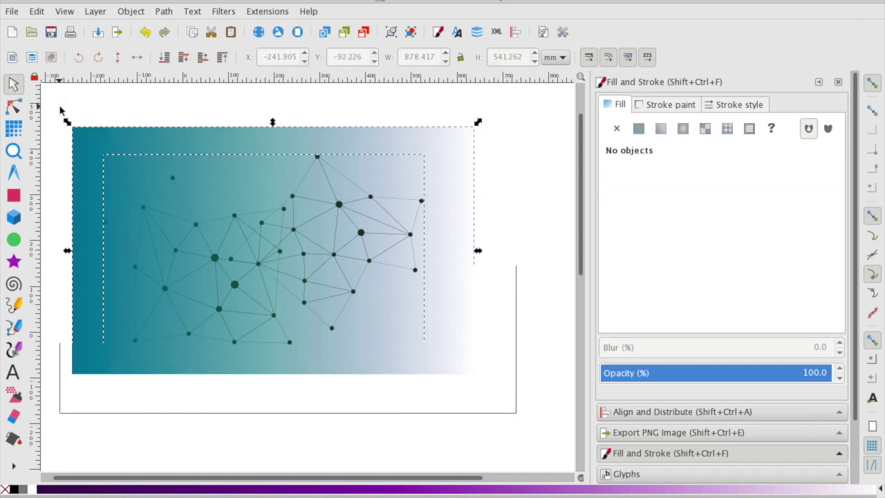
pyautogui.click(131, 11)
pyautogui.moveTo(148, 195)
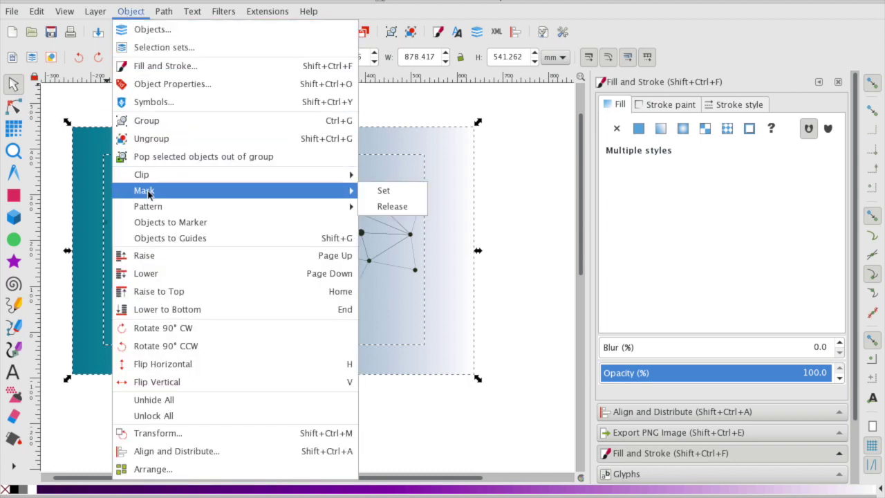
pyautogui.click(383, 191)
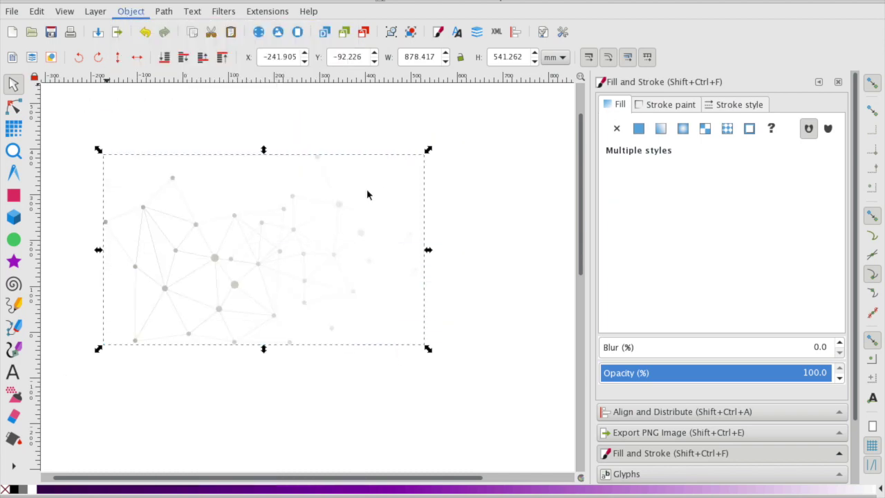
pyautogui.click(145, 132)
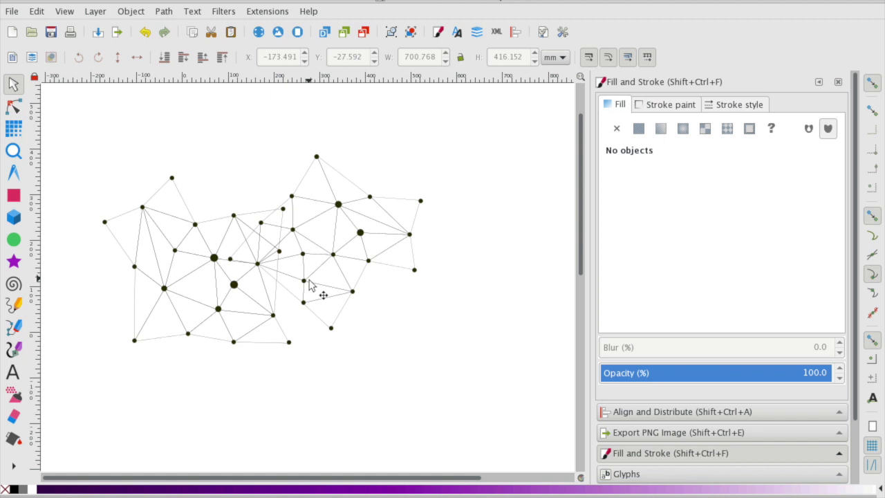
pyautogui.click(12, 150)
pyautogui.click(119, 278)
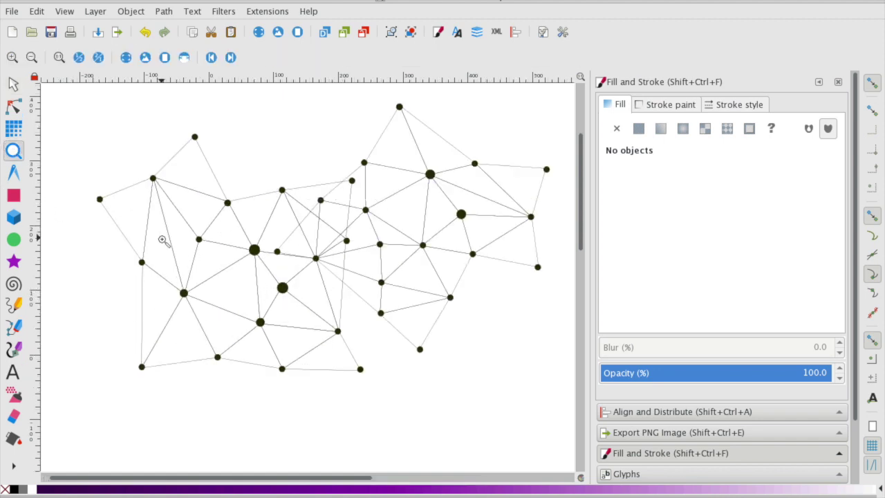
pyautogui.keyDown('shift'); pyautogui.click(78, 236); pyautogui.keyUp('shift')
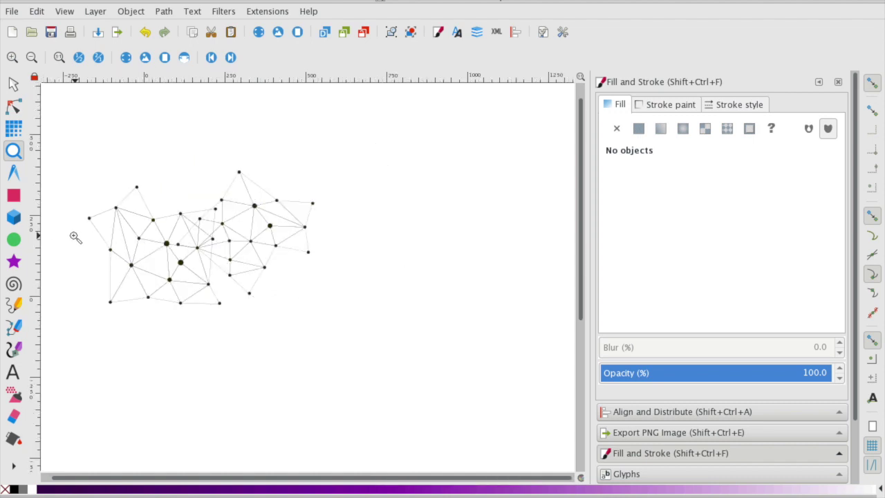
pyautogui.moveTo(333, 478); pyautogui.dragTo(321, 477)
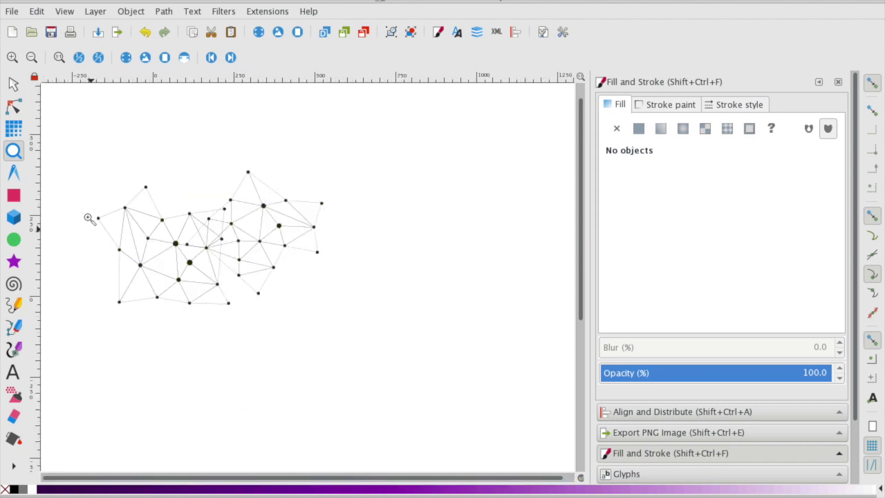
pyautogui.click(70, 172)
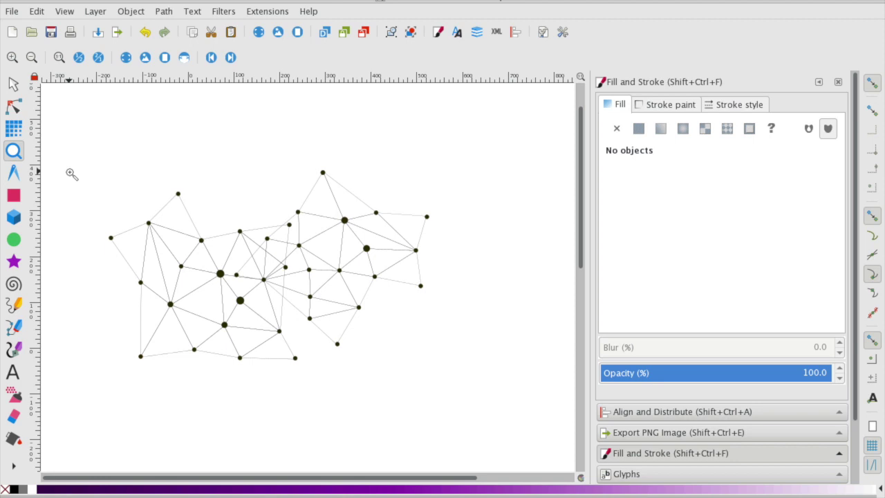